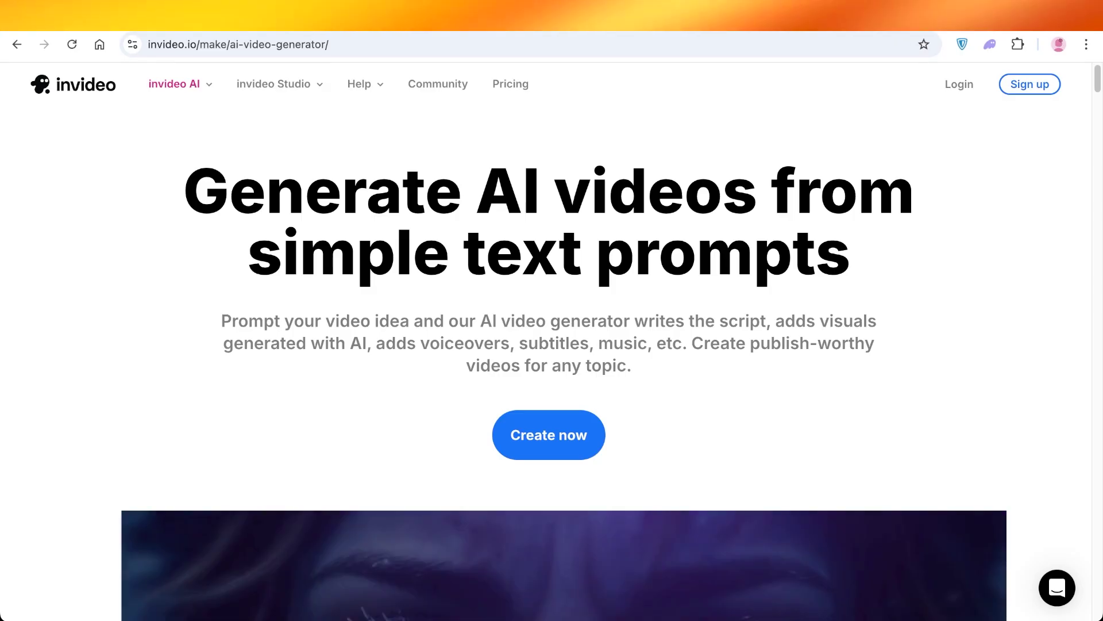
Examine the AI video generator page, the Rare Beauty perfume ad in theater mode and the invideo pricing plans.
scroll(552, 345, "down", 8)
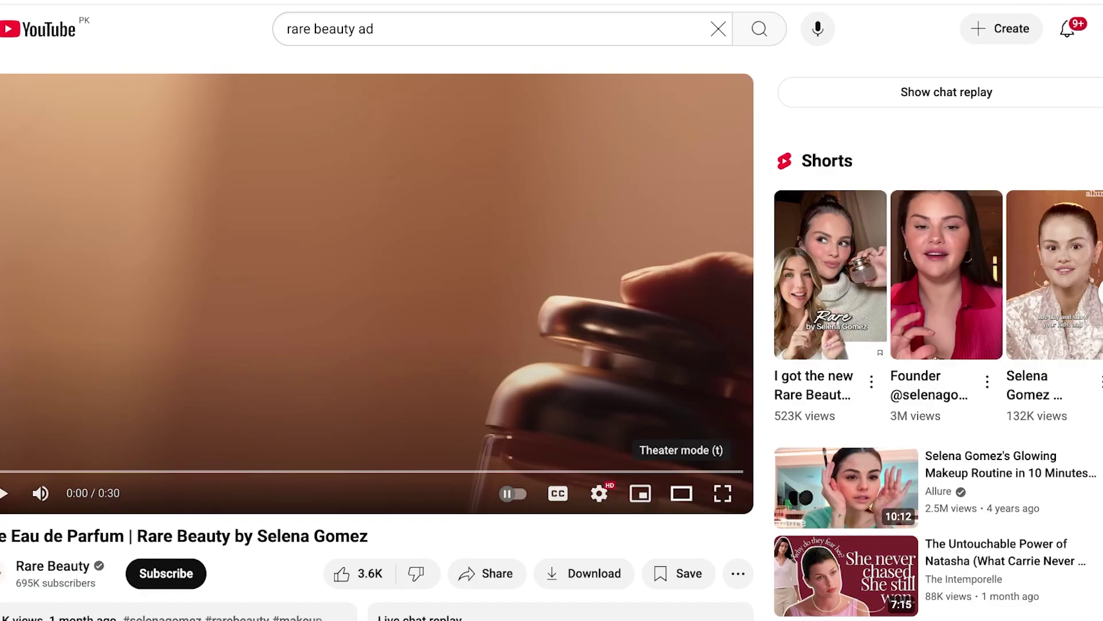
left_click(681, 493)
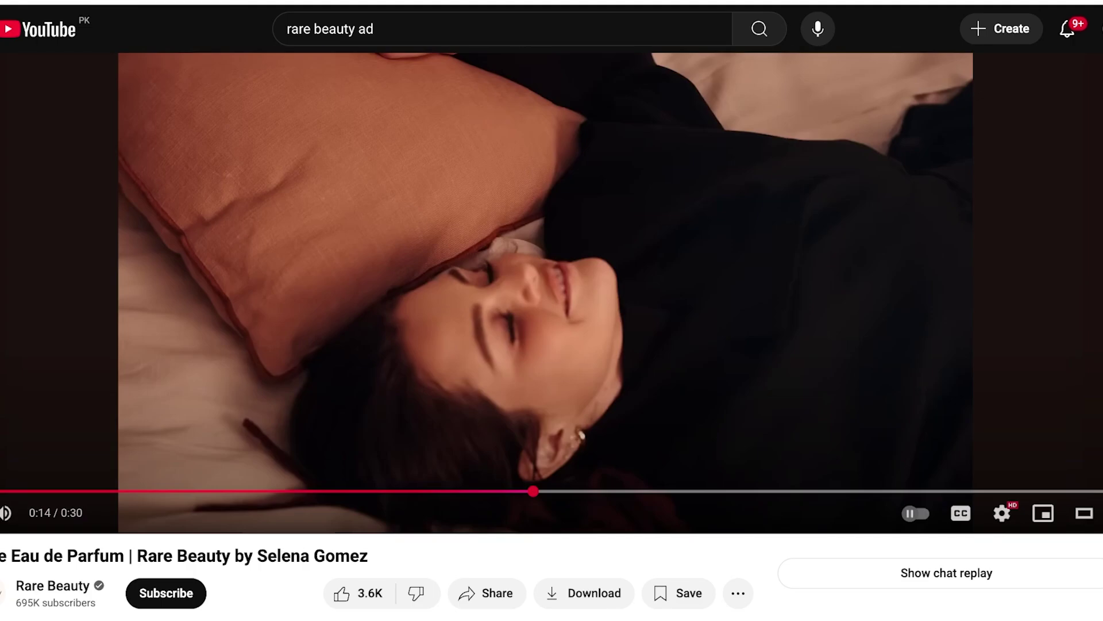
key("space")
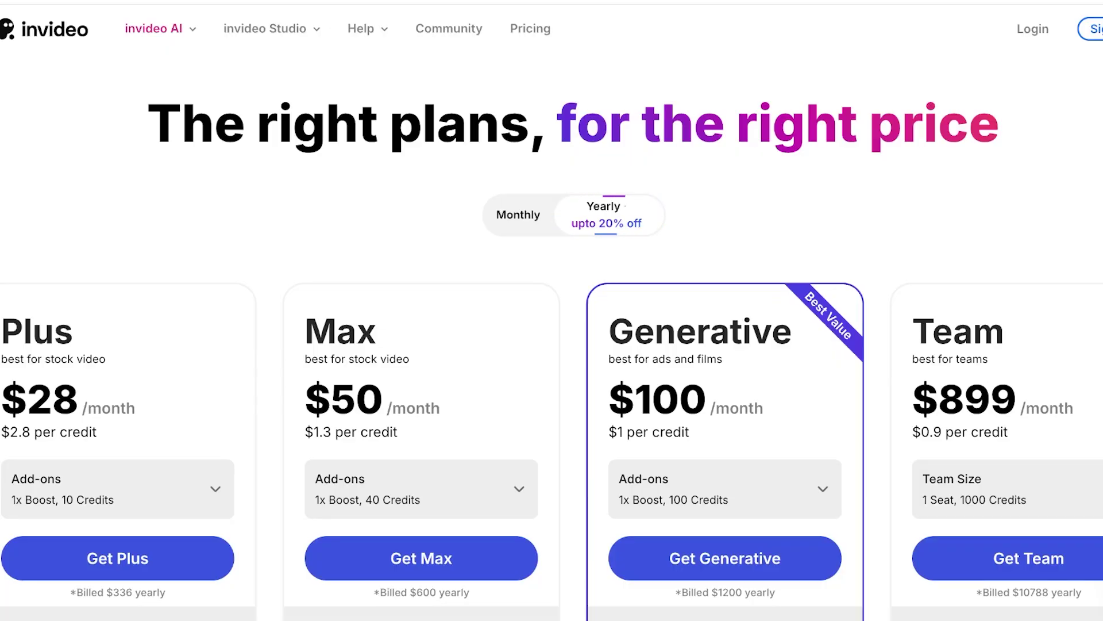
scroll(551, 310, "down", 10)
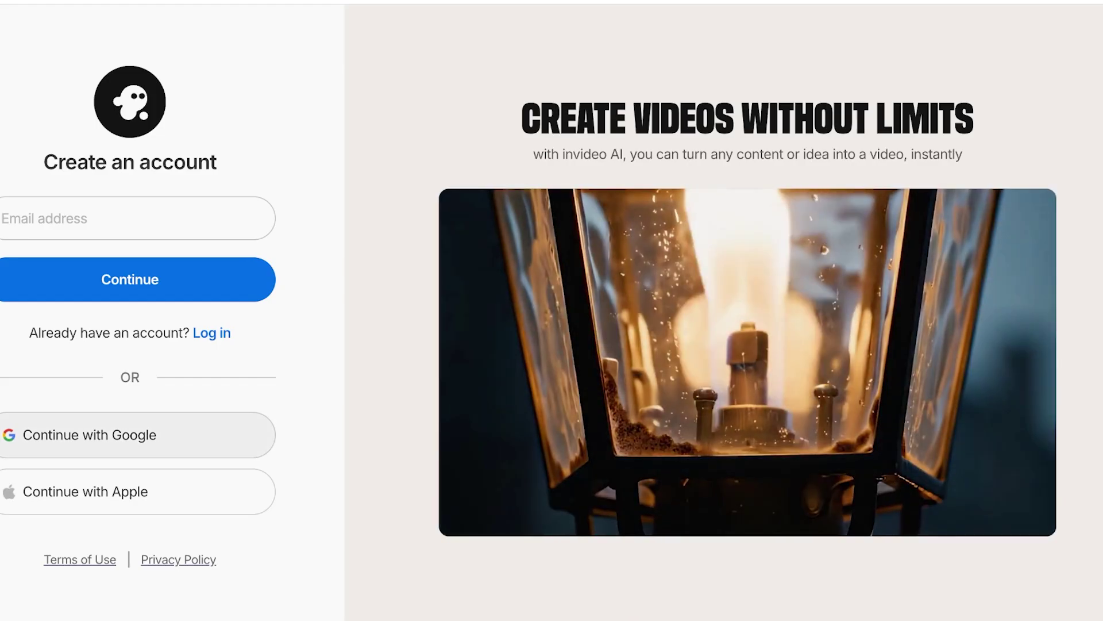
Sign up for invideo with a Google account and open the account menu.
left_click(130, 434)
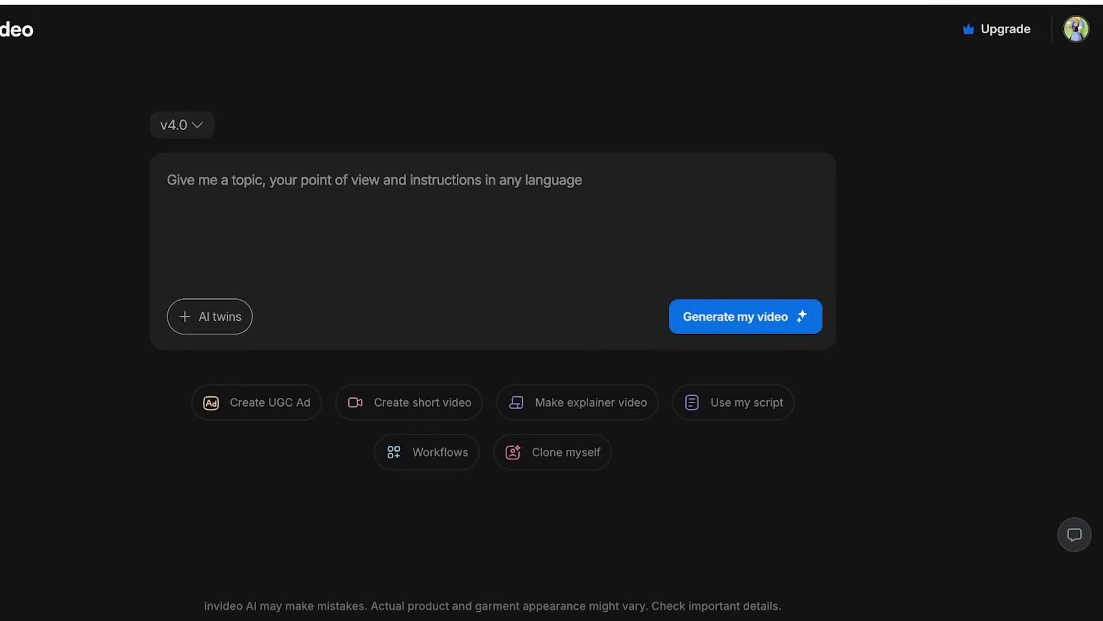
left_click(1076, 28)
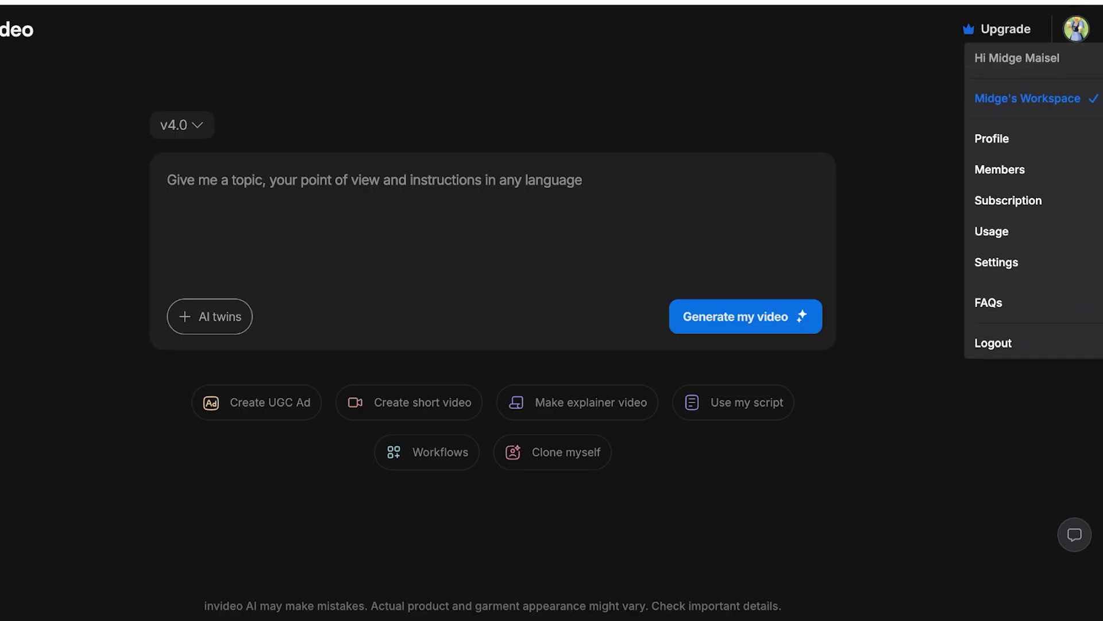
Look through the Media Library and the staff-picked example videos in Generative Picks.
mouse_move(21, 28)
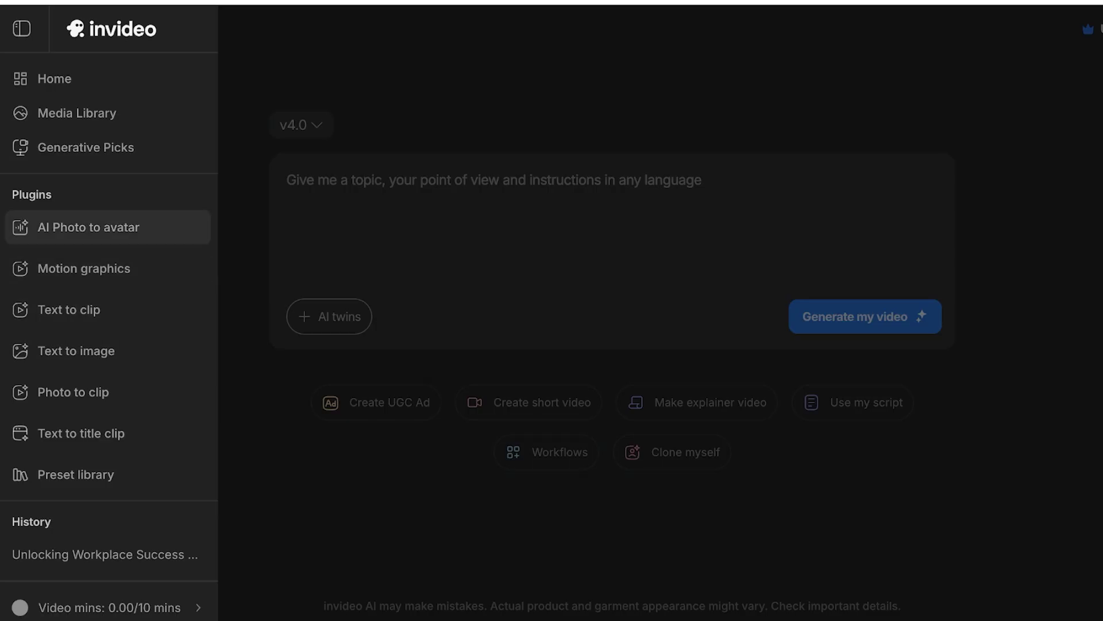
left_click(77, 113)
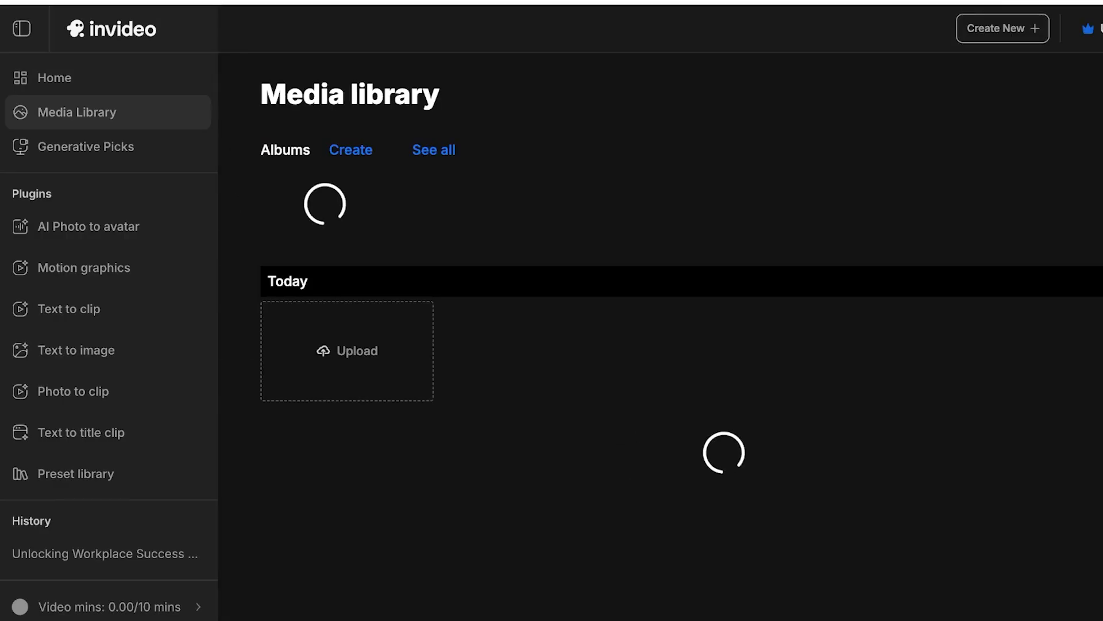
left_click(86, 147)
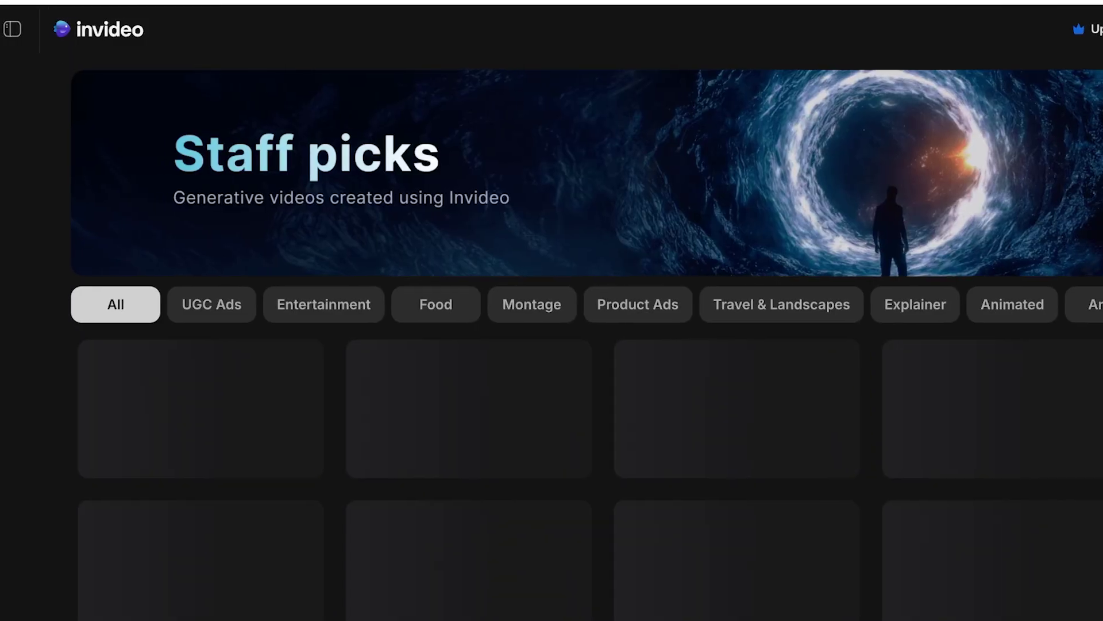
scroll(552, 336, "down", 3)
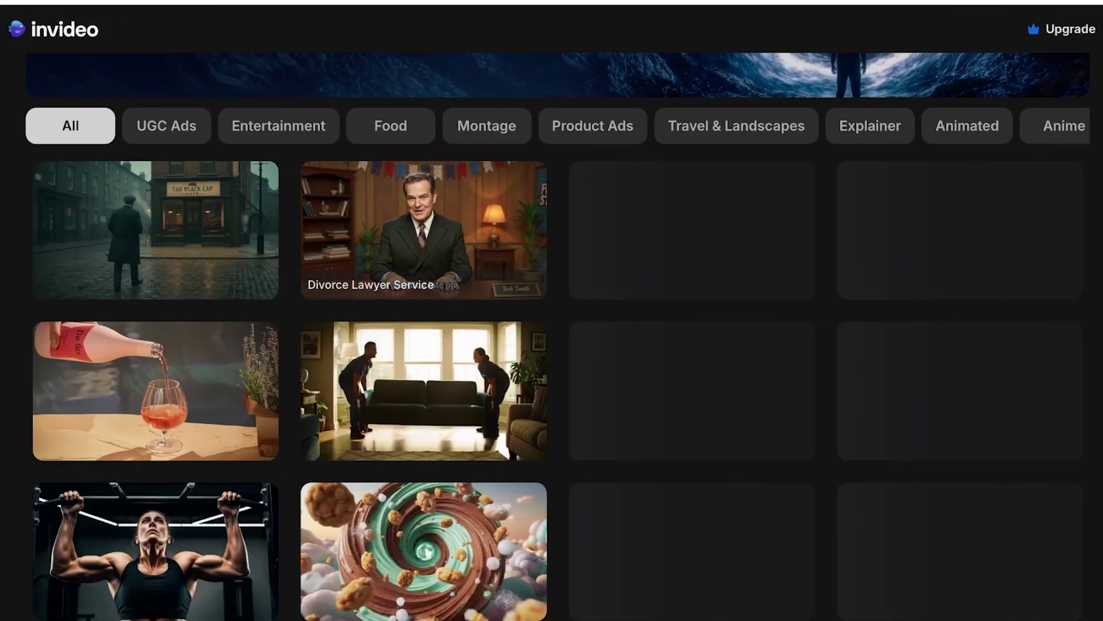
scroll(551, 336, "up", 3)
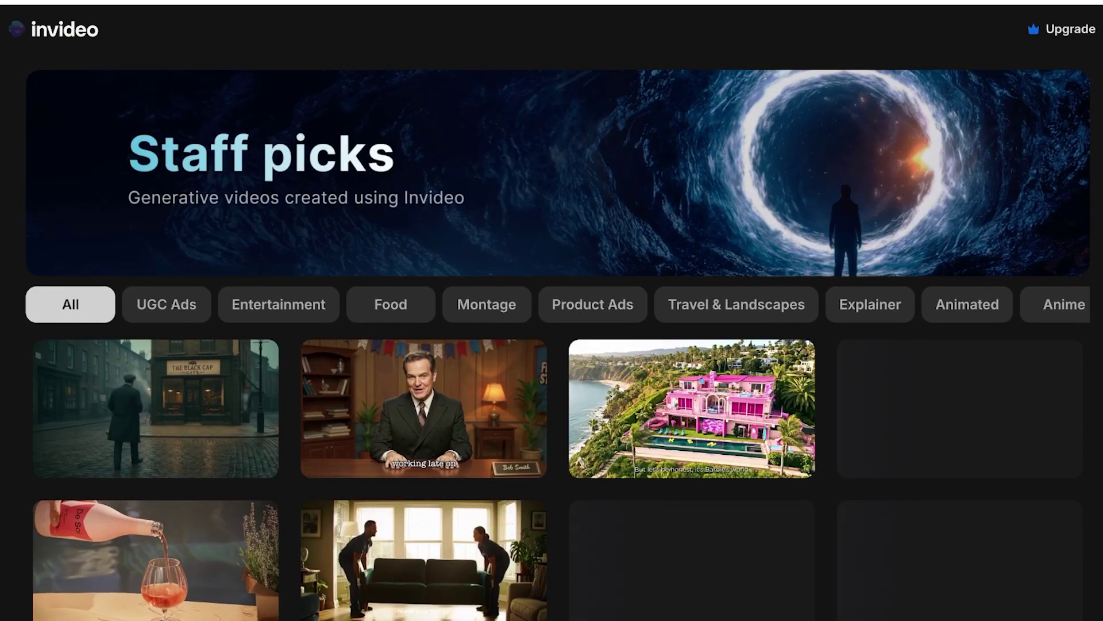
scroll(552, 336, "down", 4)
scroll(552, 337, "up", 3)
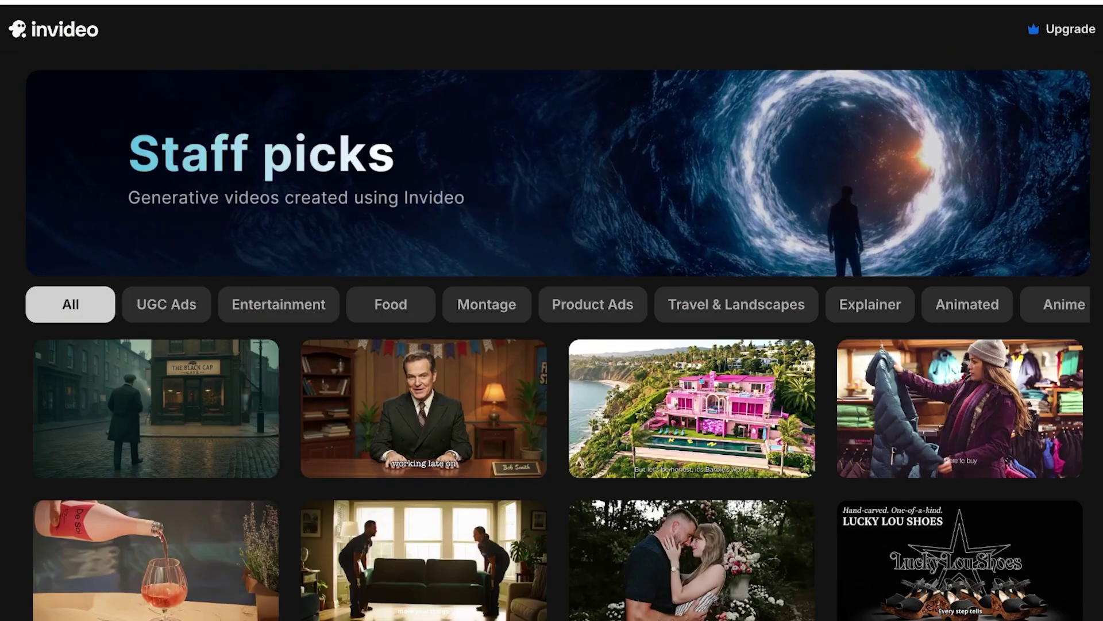
scroll(552, 336, "down", 7)
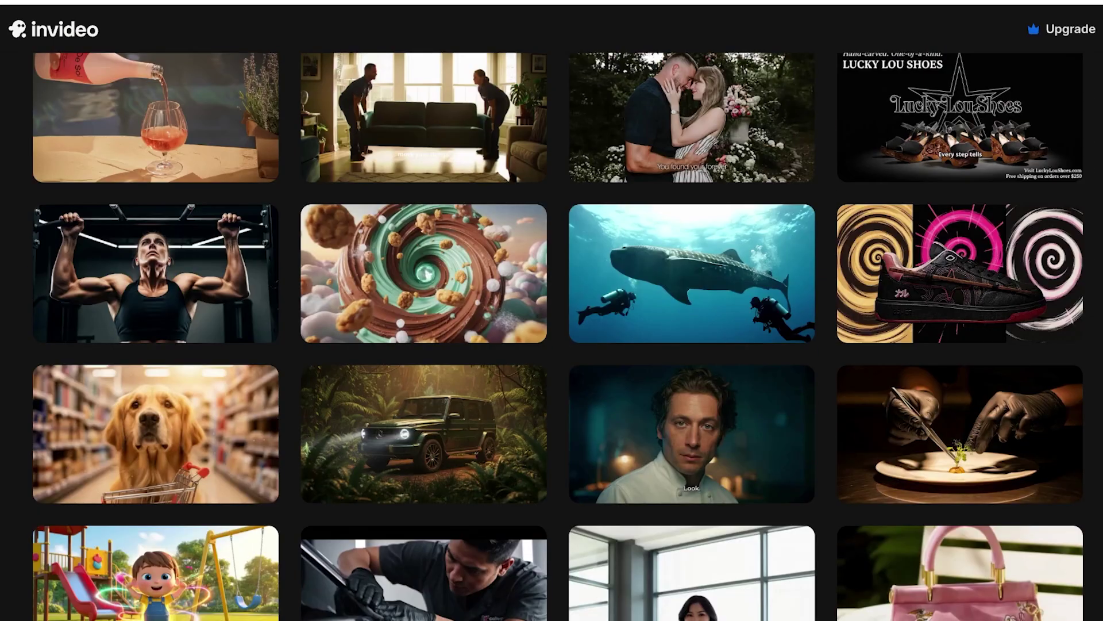
scroll(551, 336, "up", 6)
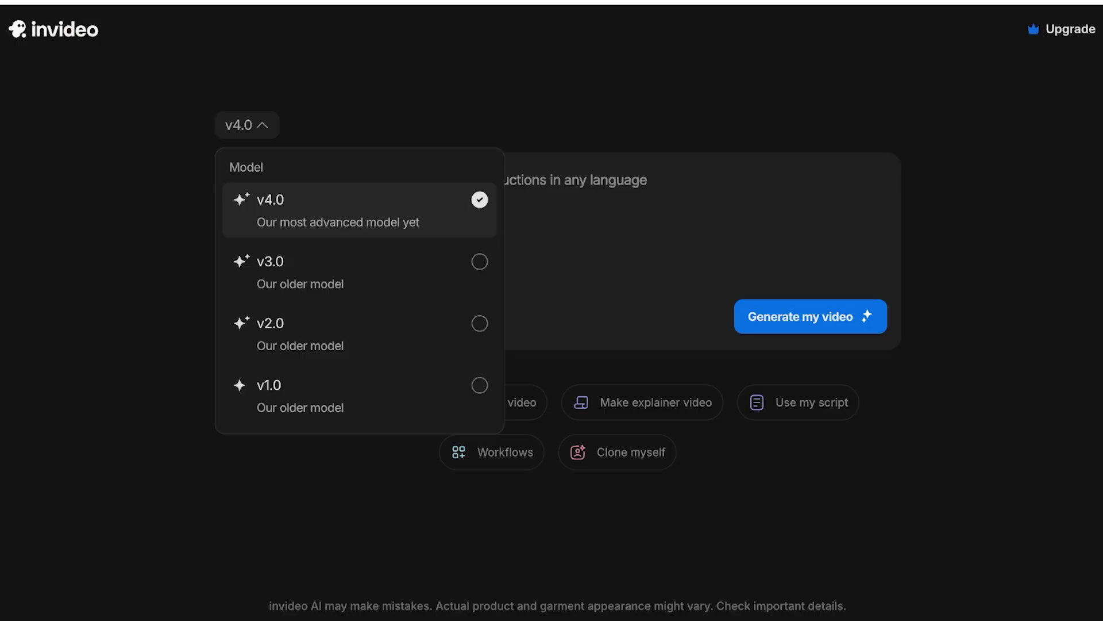
Choose the v4.0 model and browse the AI twins options for UGC human actors, UGC virtual actors, brands & products and selected AI twins.
left_click(359, 210)
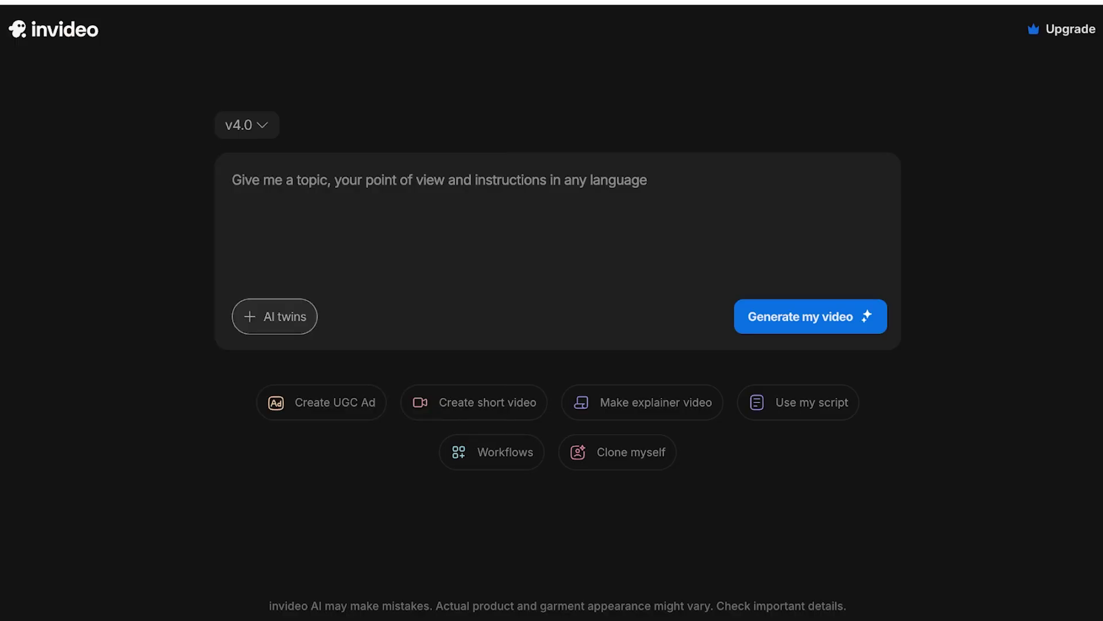
left_click(273, 315)
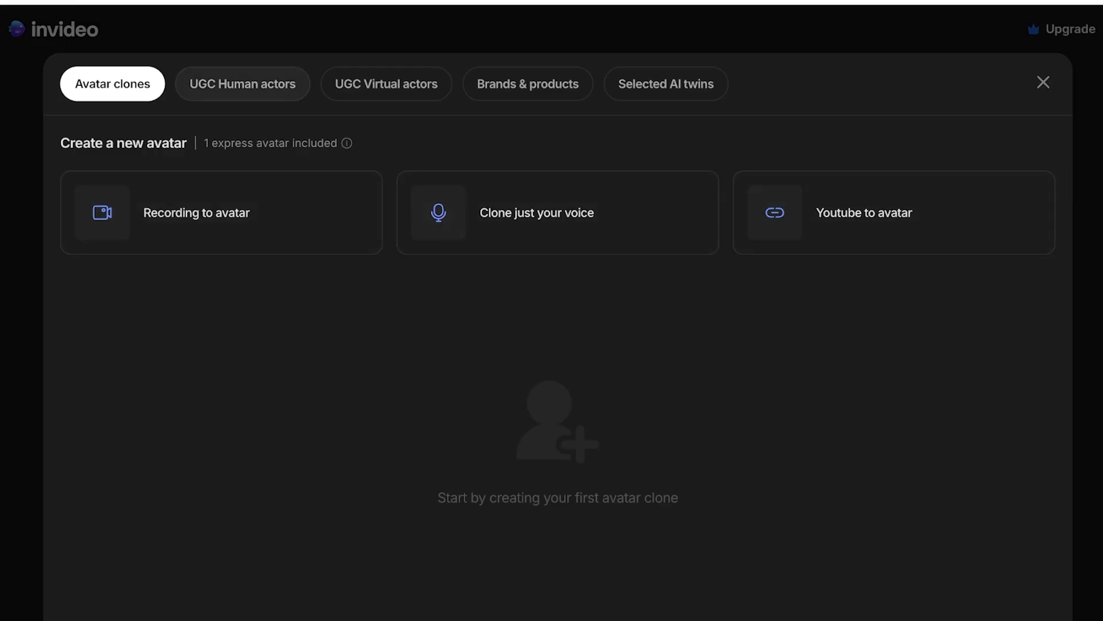
left_click(242, 84)
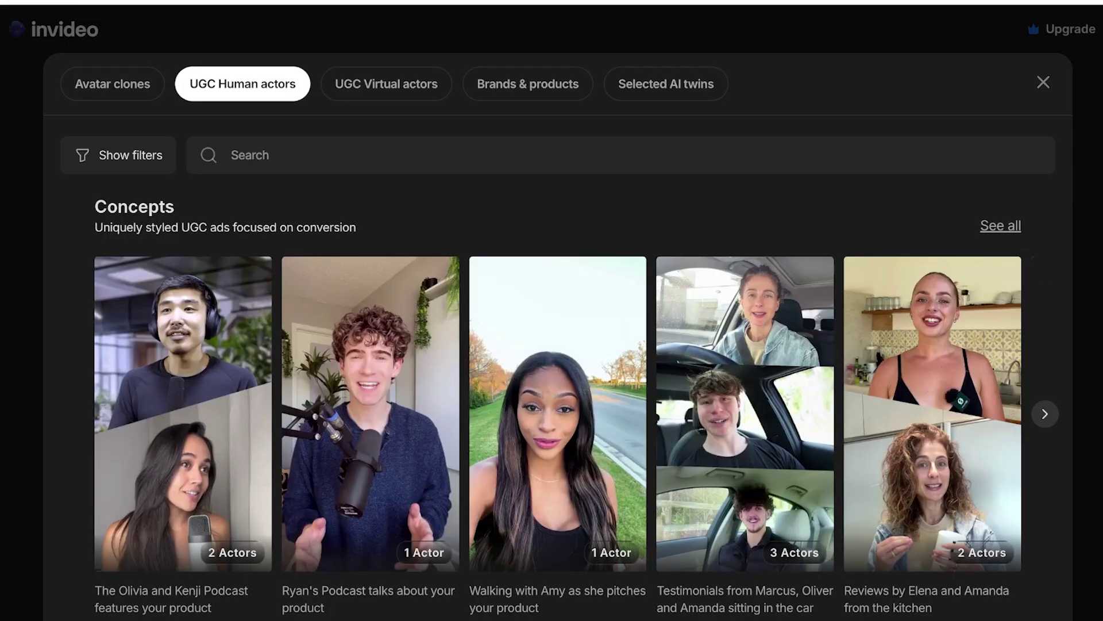
left_click(386, 84)
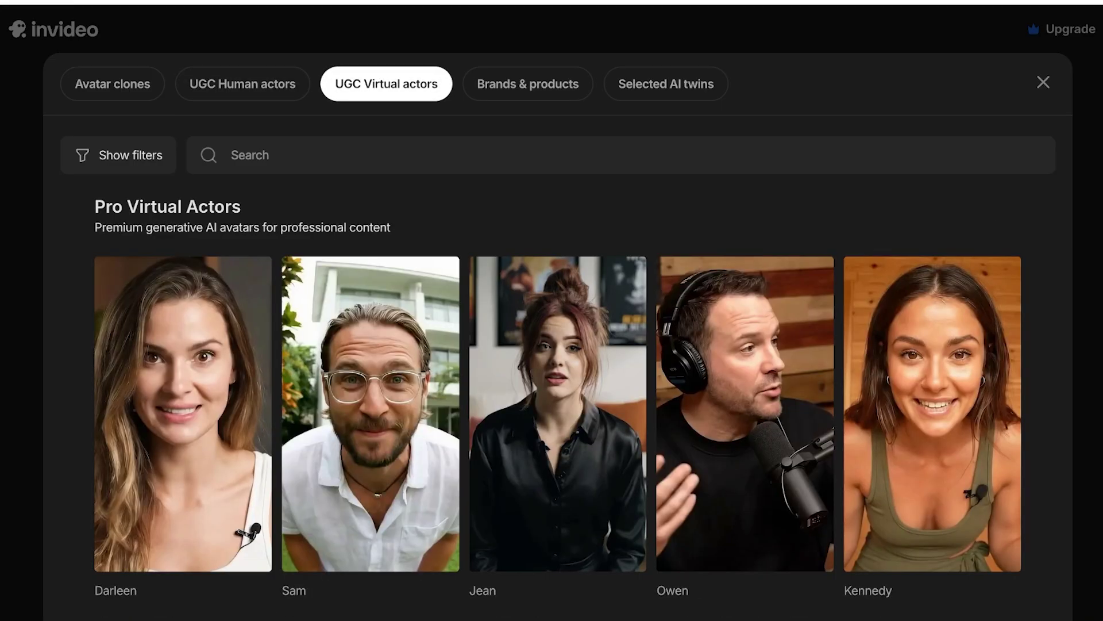
left_click(528, 84)
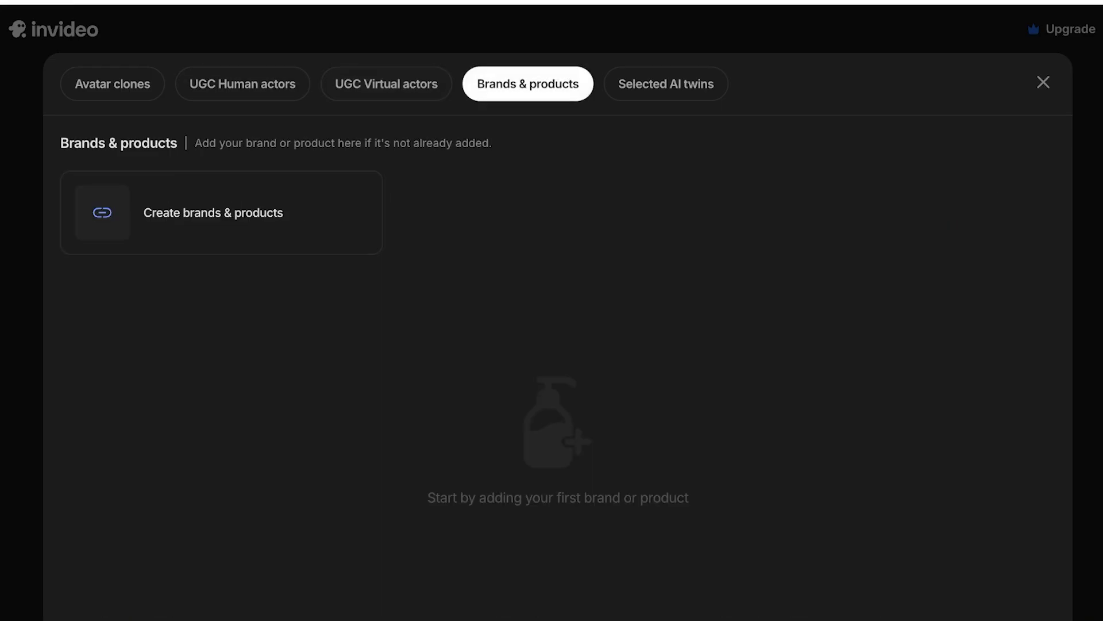
left_click(666, 84)
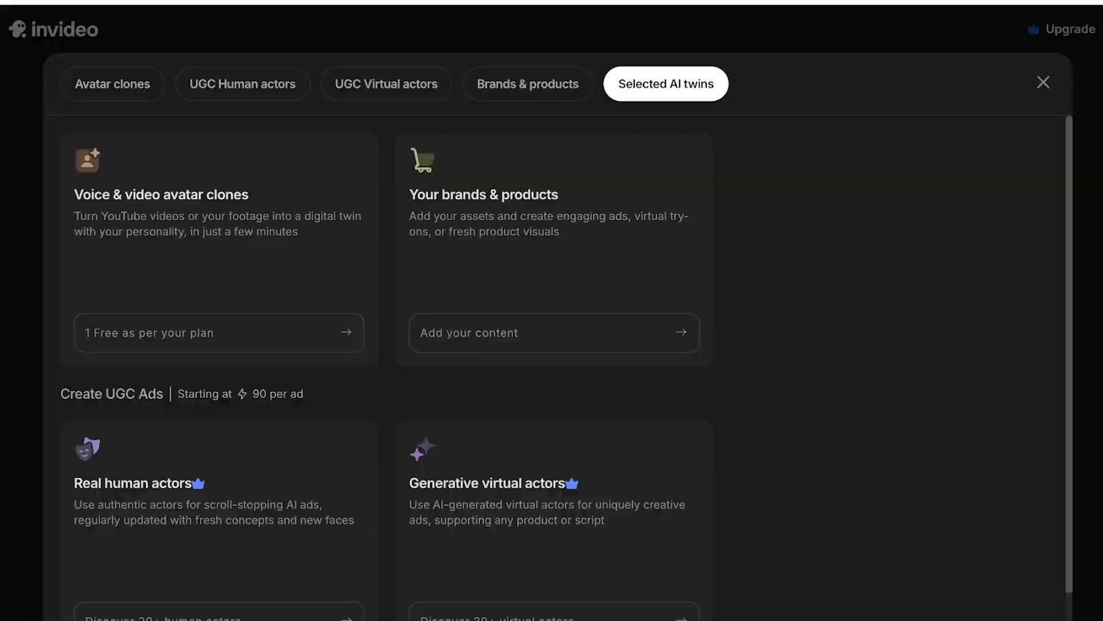
key("Escape")
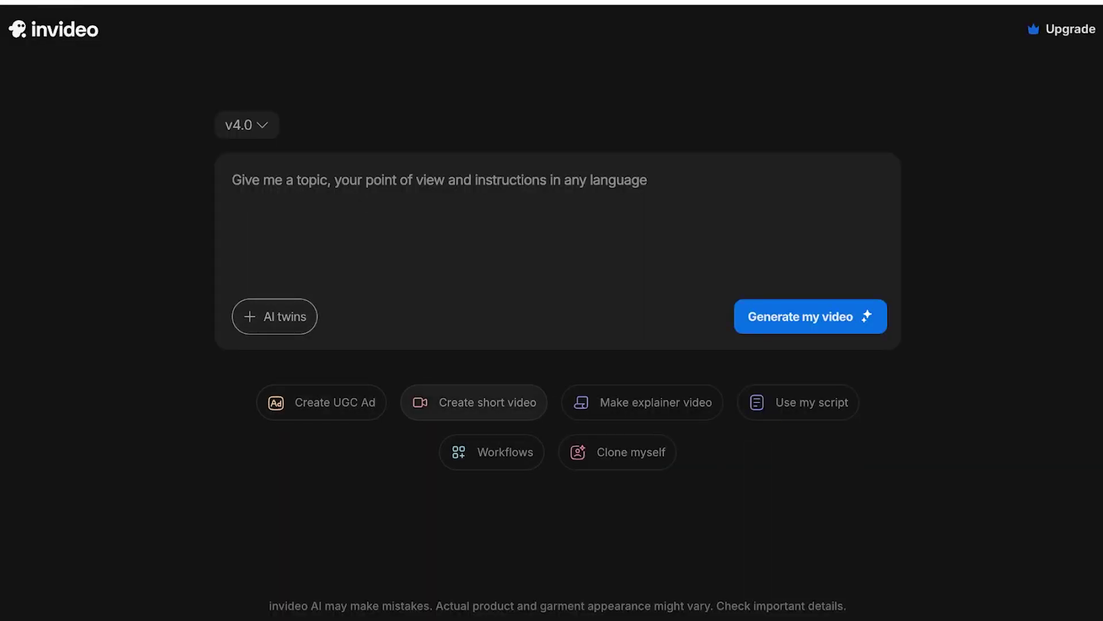
Begin the video prompt with "Create a short video ad for a perfume launch. The perfume is called 'illusion'.".
type("Create a shor")
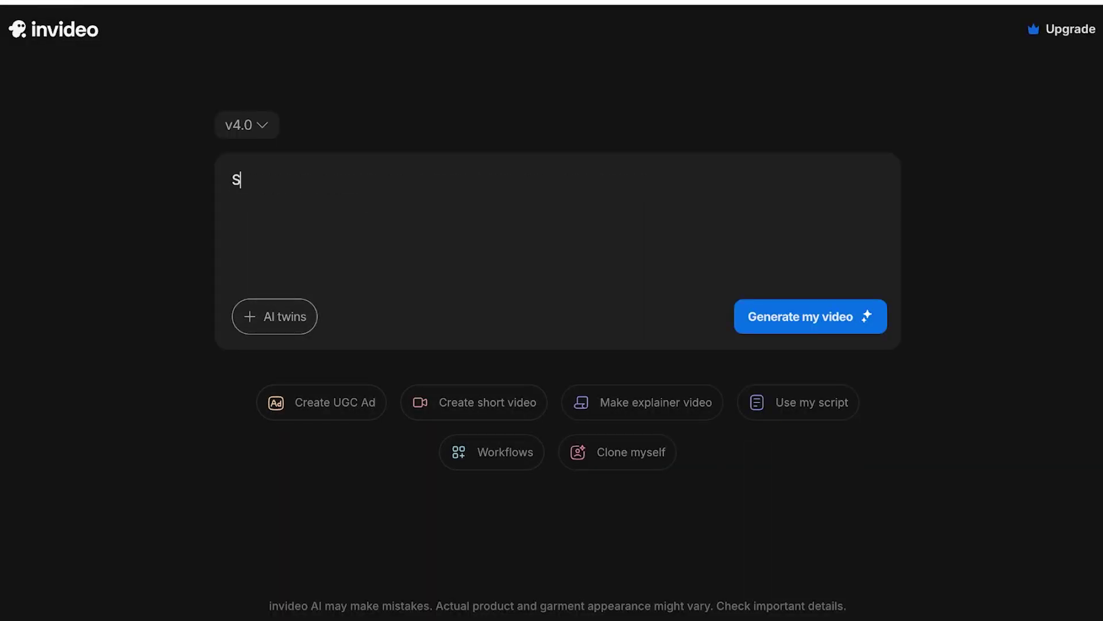
type("t vi")
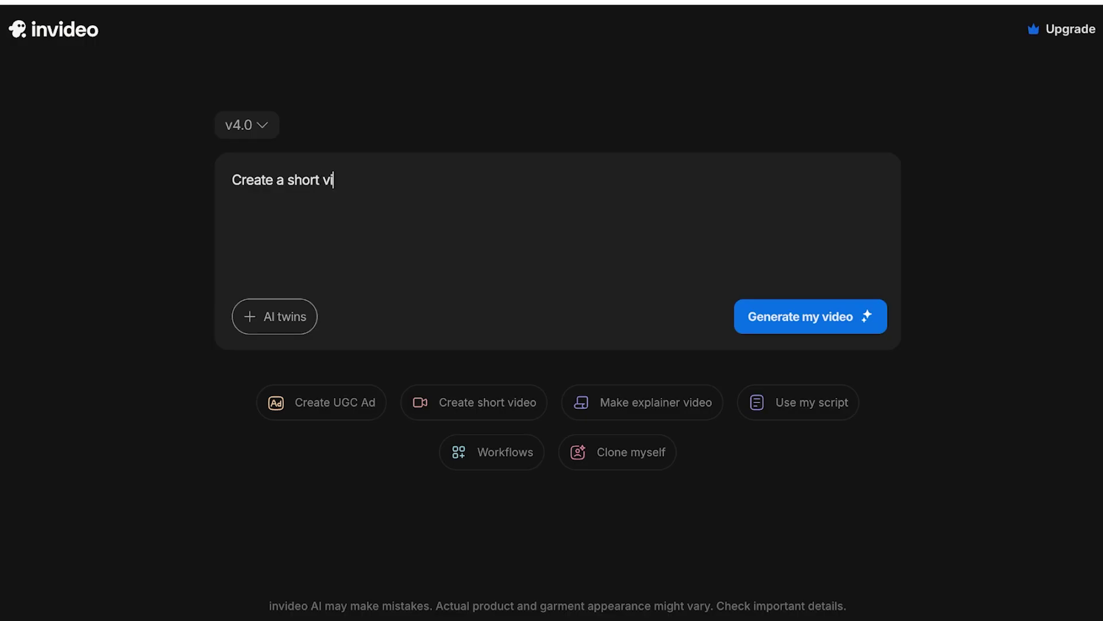
type("deo ad for a per")
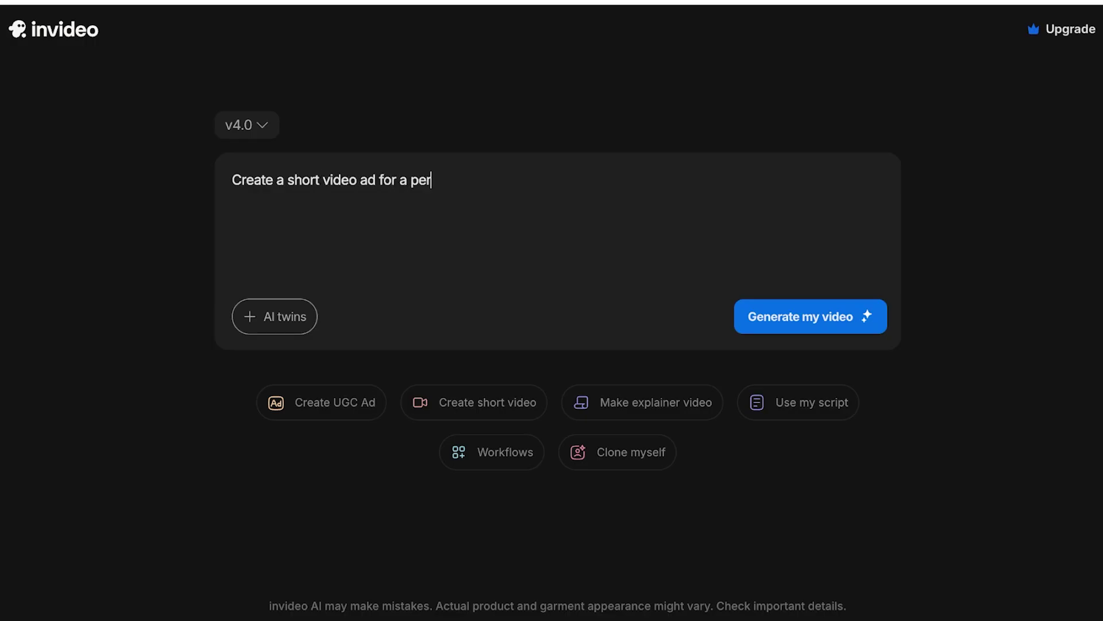
type("fume launch. The perfume is called 'E")
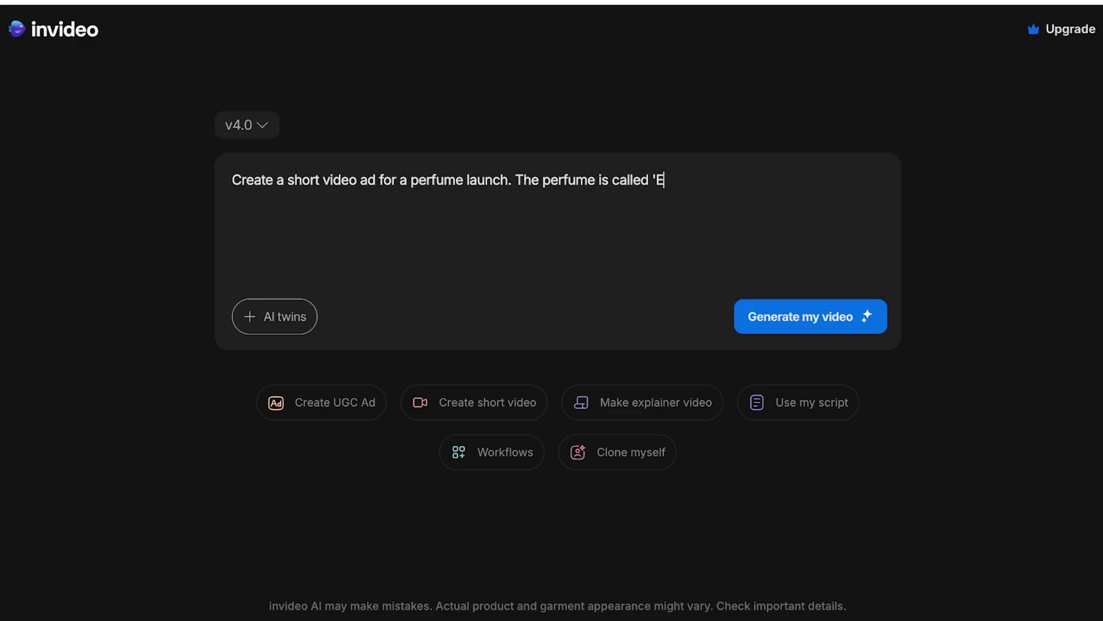
key("BackSpace")
key("BackSpace")
key("BackSpace")
type("'illusion'. the ad shoul")
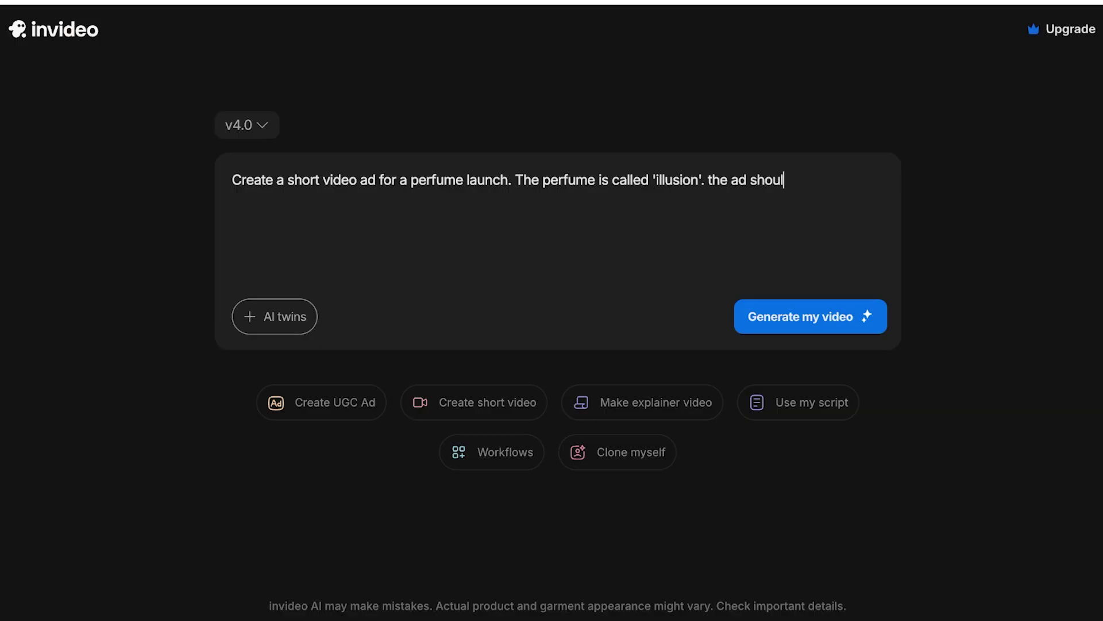
type("d have clips of")
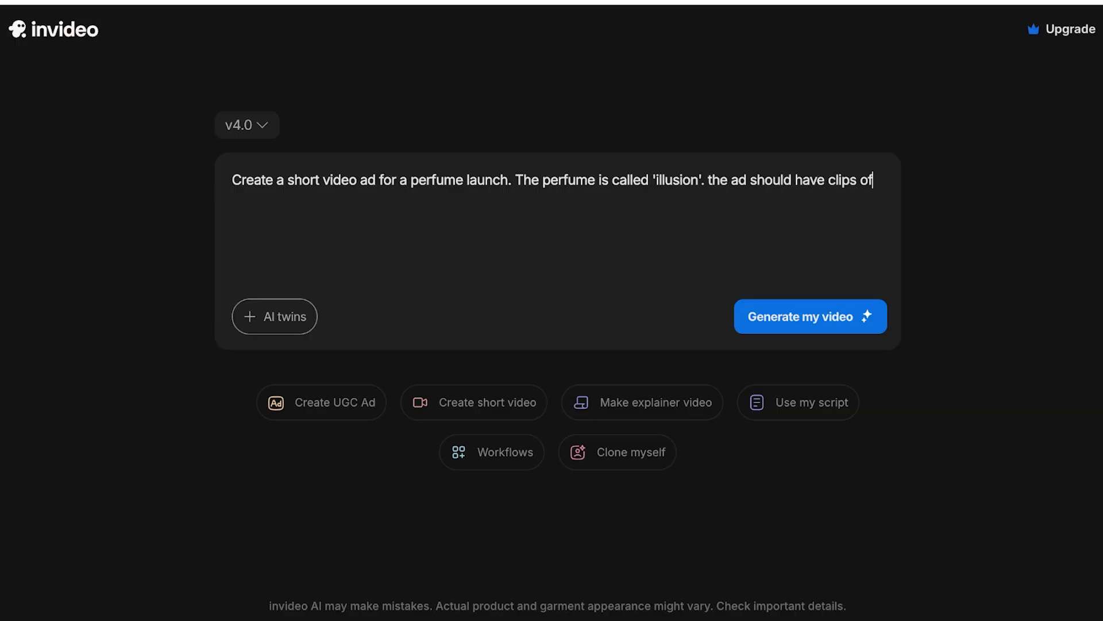
type(" a beautiful woman")
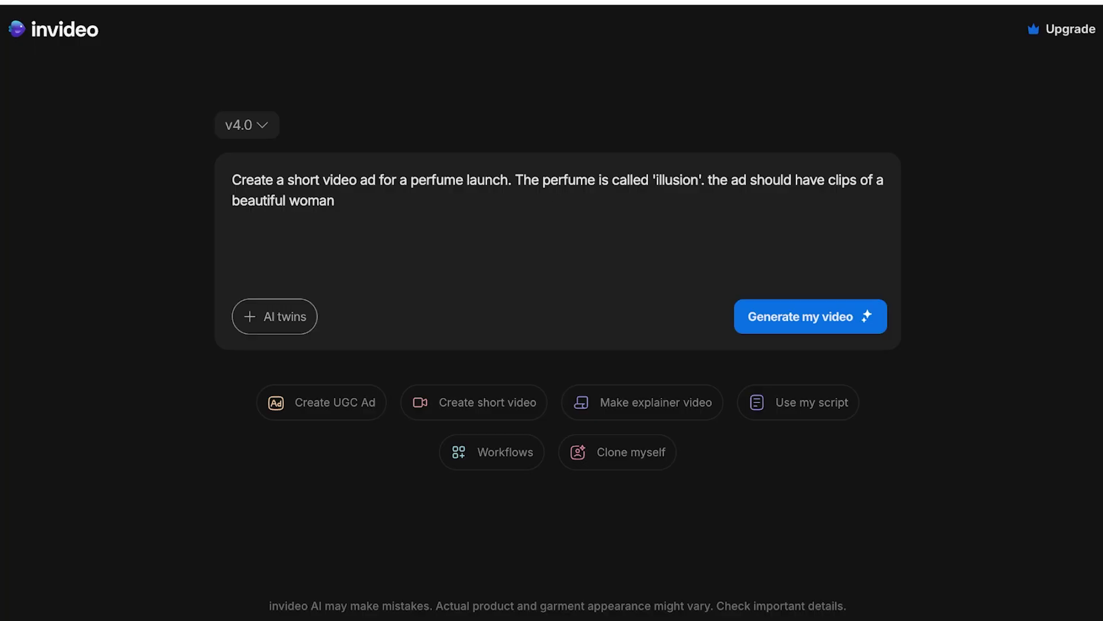
type(" blwoing candles on a ck")
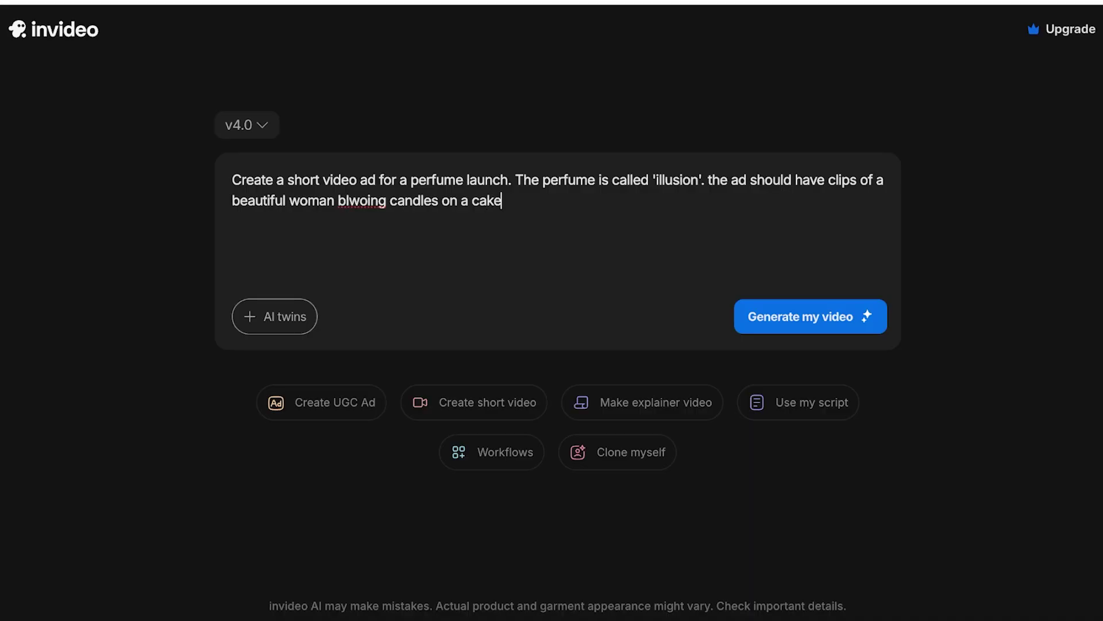
Complete the prompt with "the ad should have clips of a beautiful woman blowing candles on a cake.", correcting the spelling of "blowing".
double_click(361, 201)
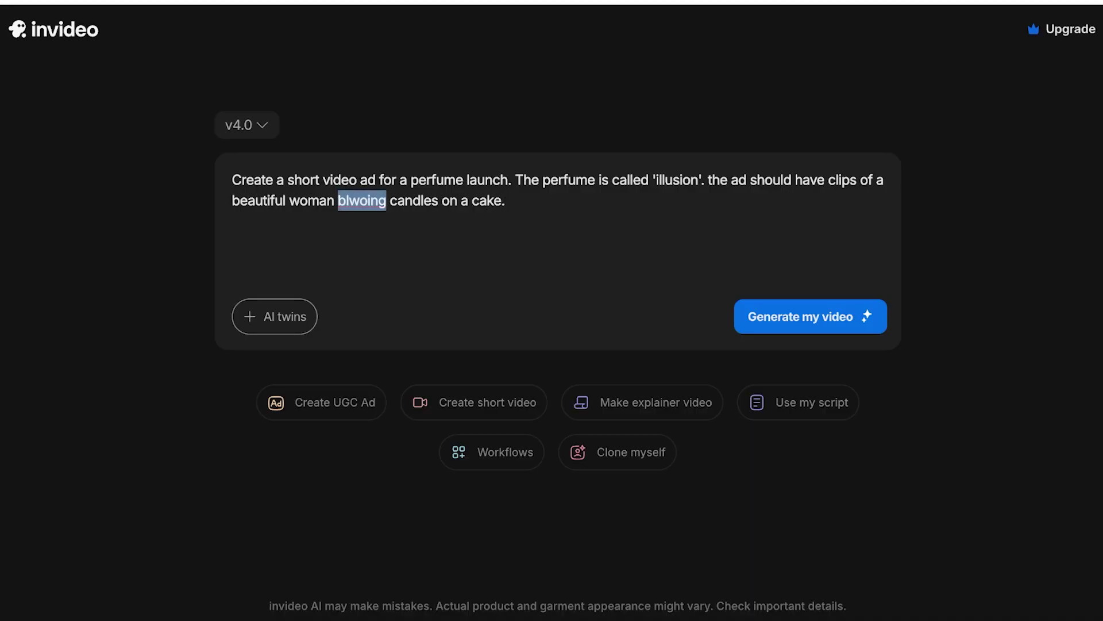
type("blowing")
key("End")
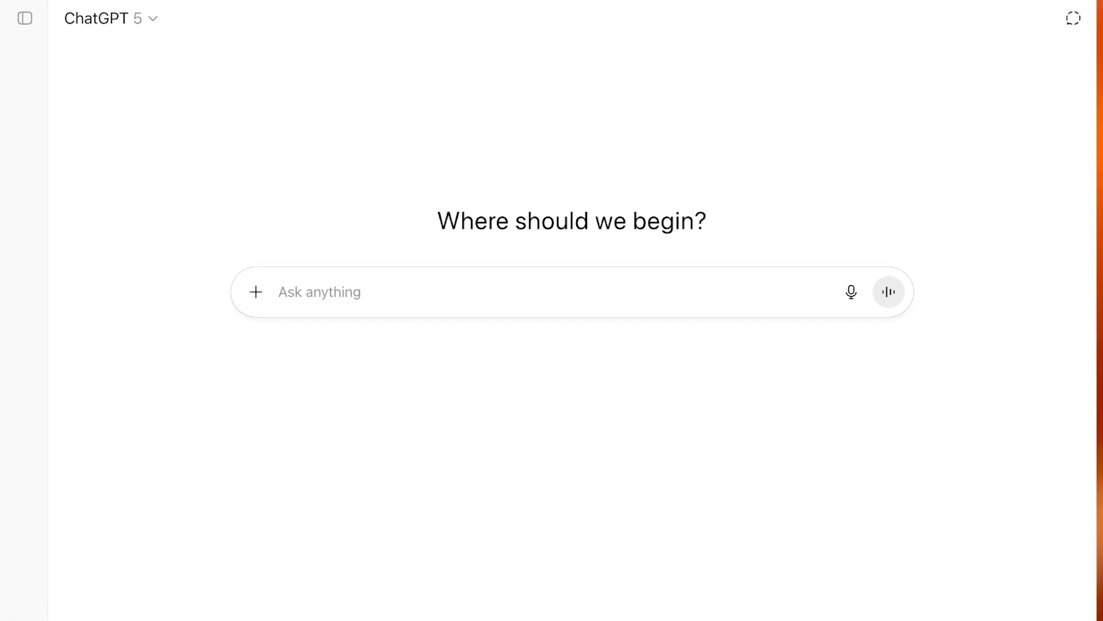
Switch to ChatGPT and ask it to "write a scene by scene prompt for a female perfume ad".
type("write a s")
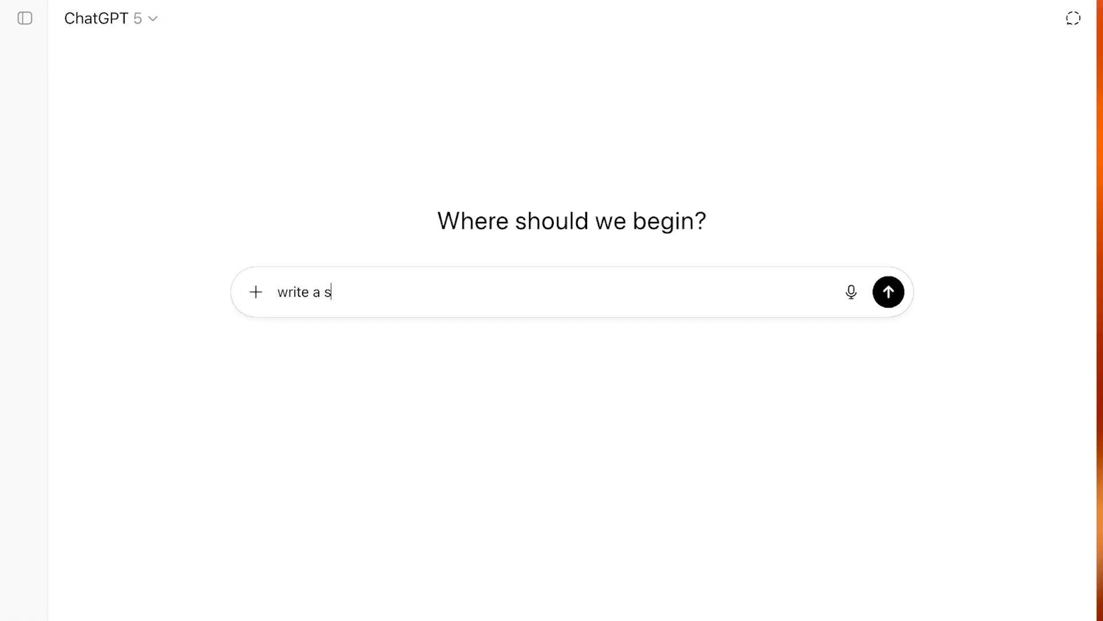
type("cene by sc")
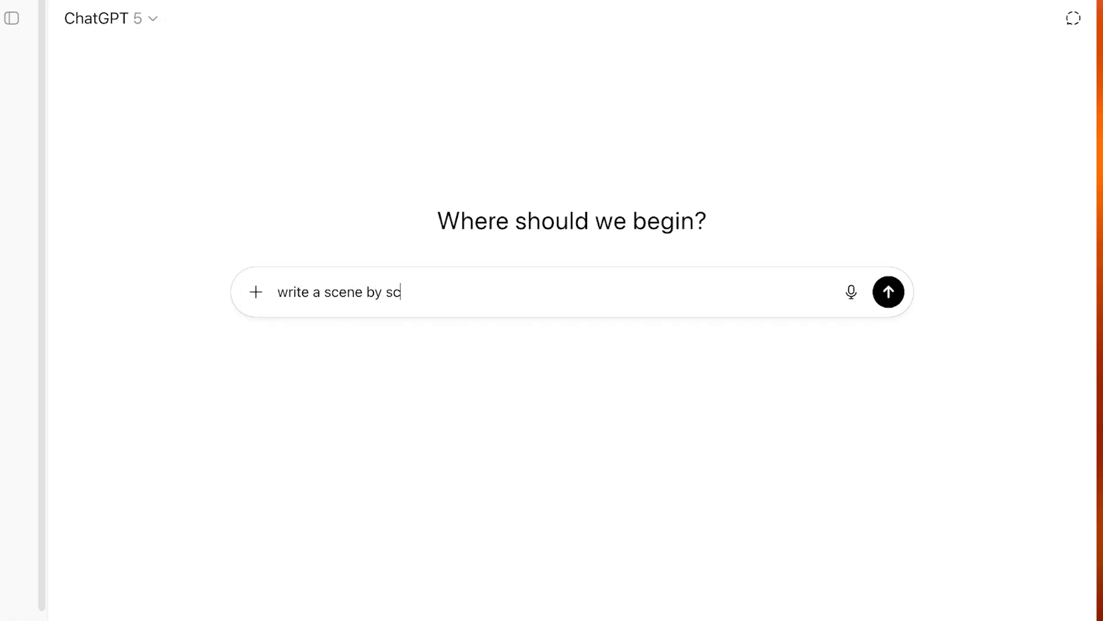
type("ene prompt for a")
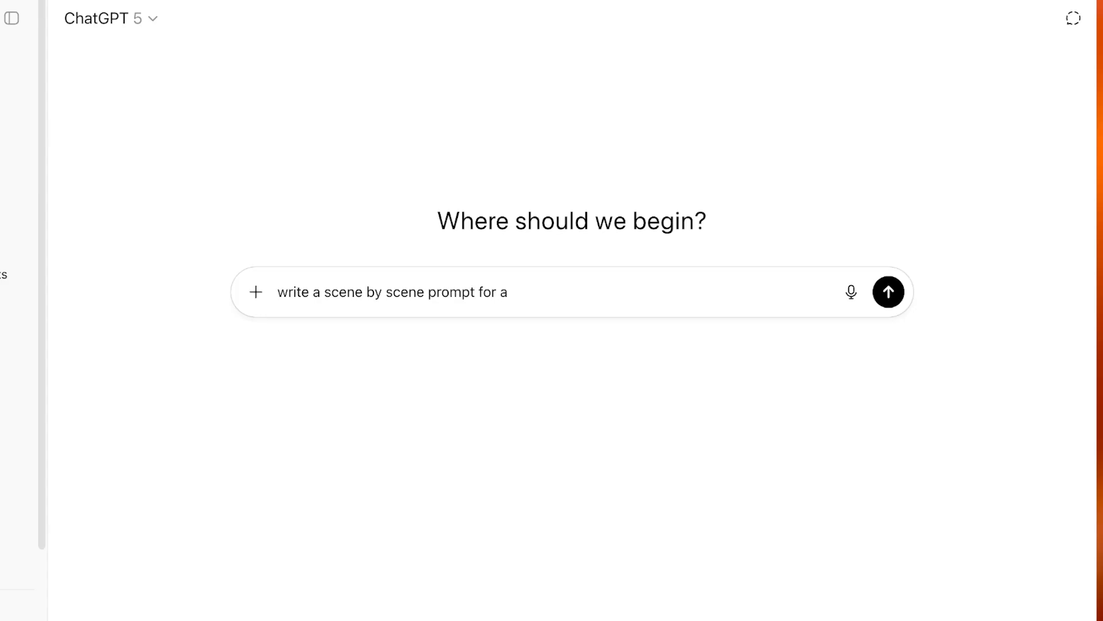
type(" female perfume ad")
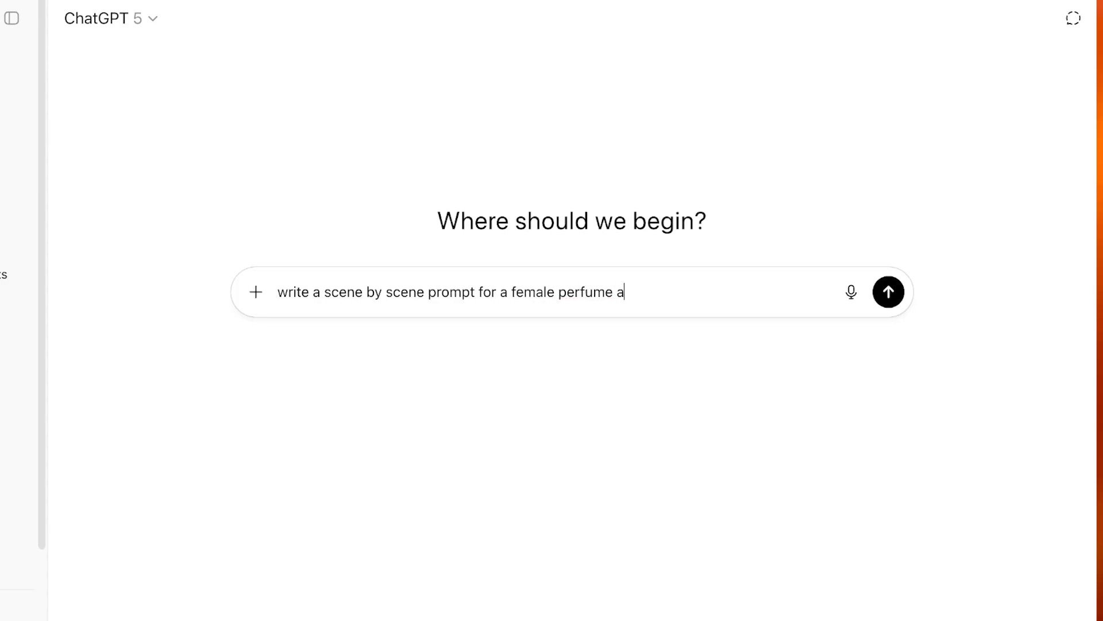
key("Return")
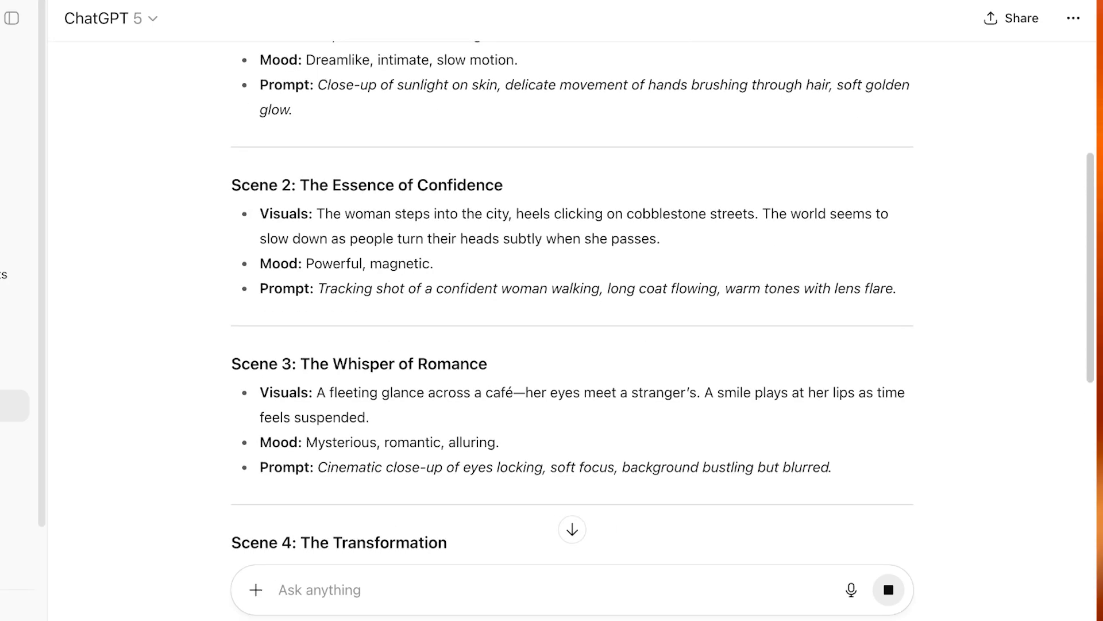
Copy the Scene 2 prompt line "Tracking shot of a confident woman walking, long coat flowing, warm tones with lens flare.".
left_click_drag(317, 213, 661, 238)
triple_click(345, 288)
left_click(345, 288)
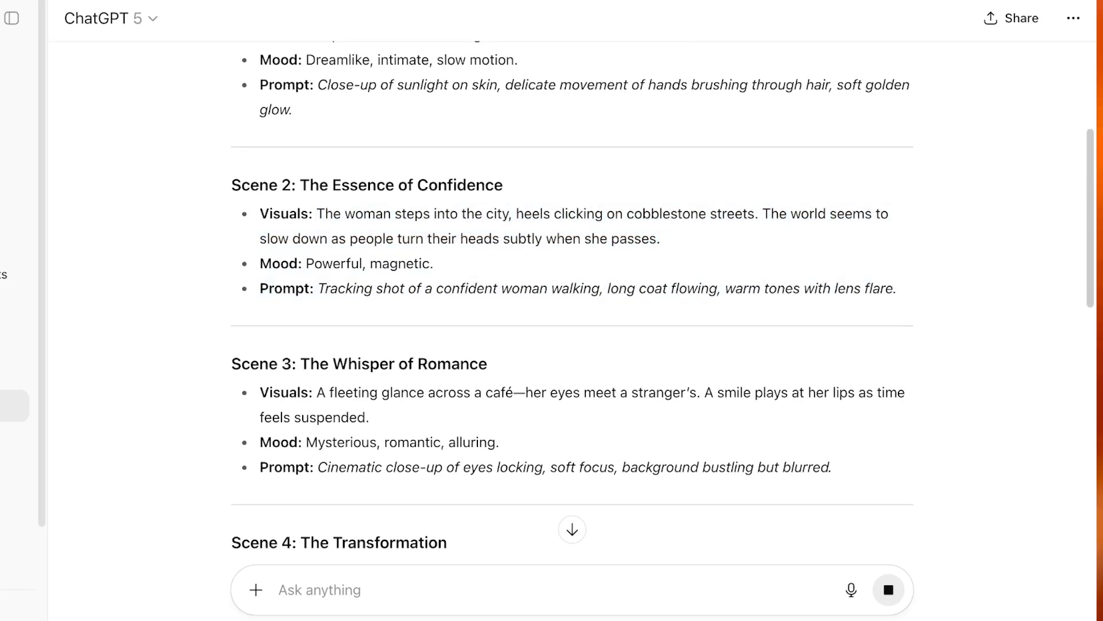
left_click_drag(372, 288, 896, 288)
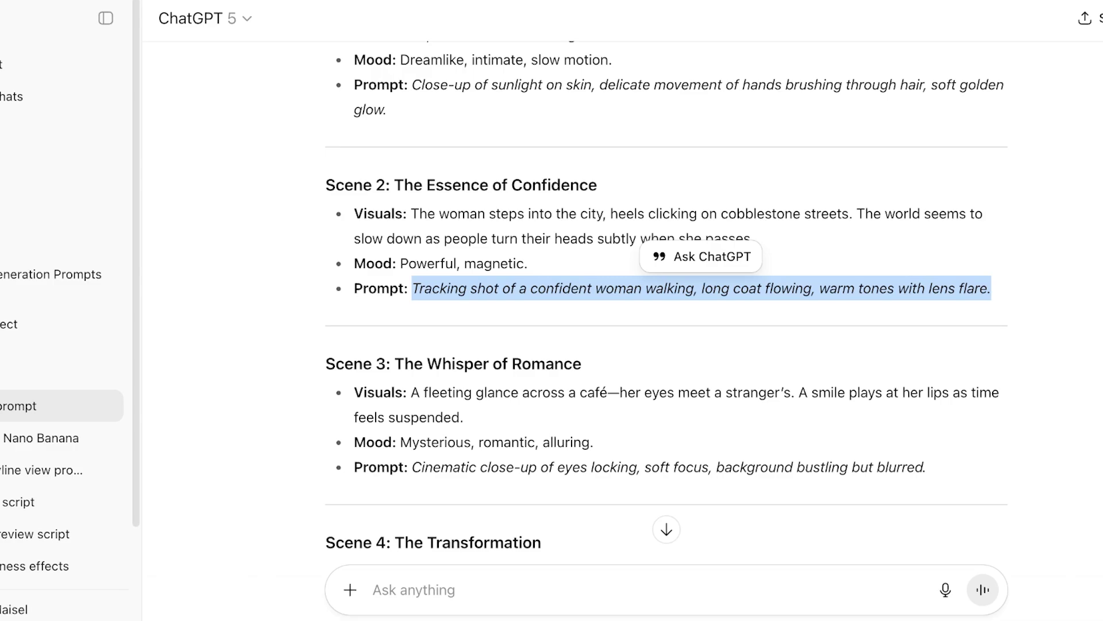
scroll(667, 310, "down", 6)
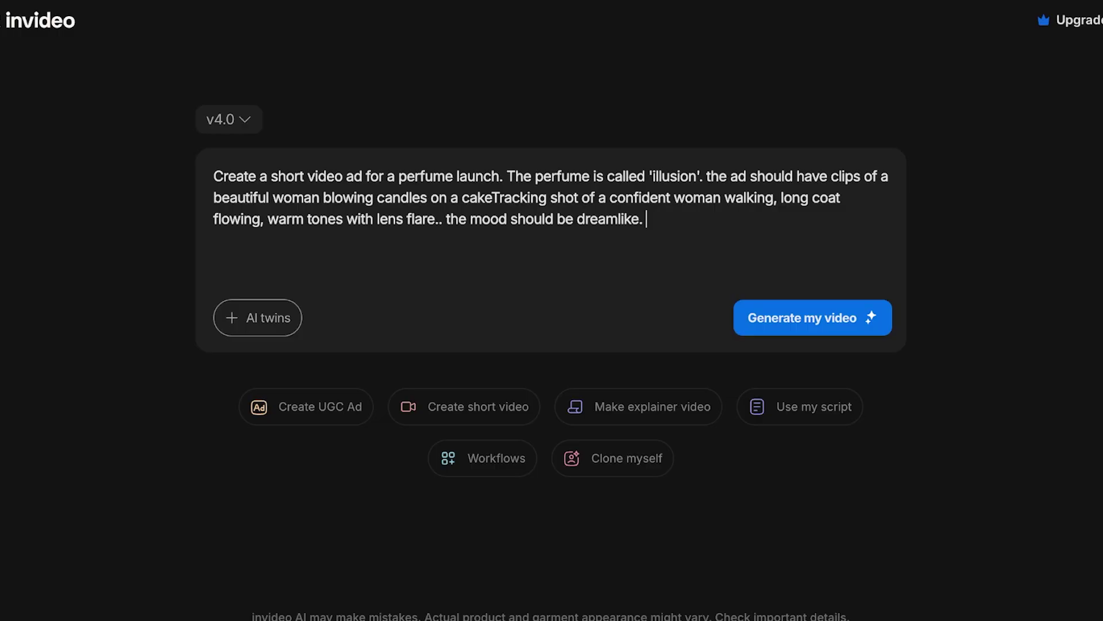
Switch to invideo, end the video prompt with "and the video ends with the woman spraying the perfume into the camera" and submit it.
type("and the video")
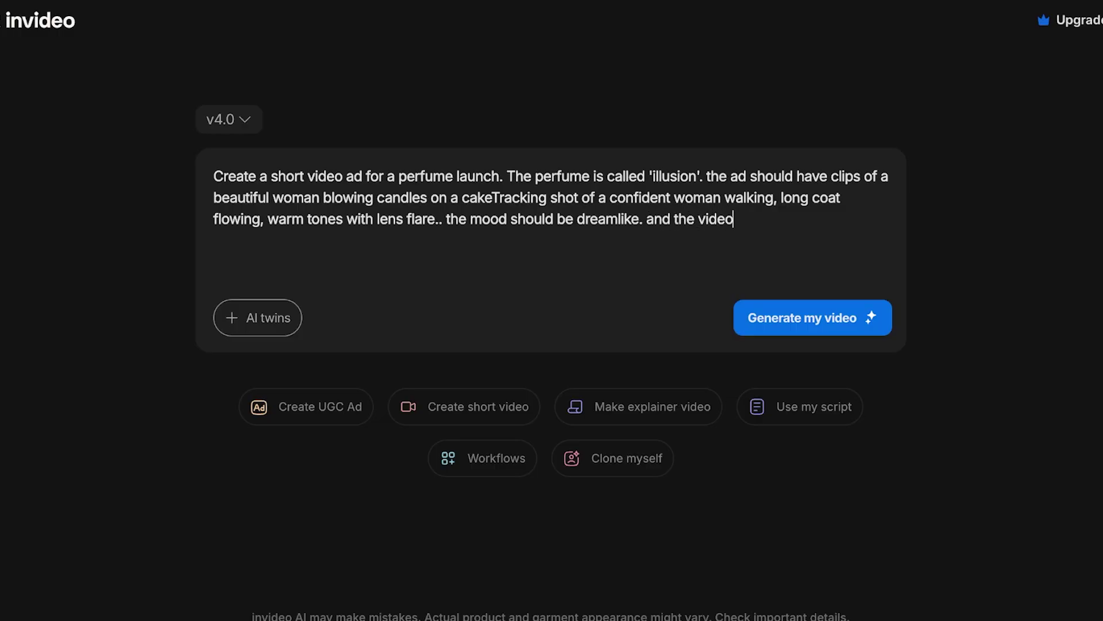
type(" ends with th")
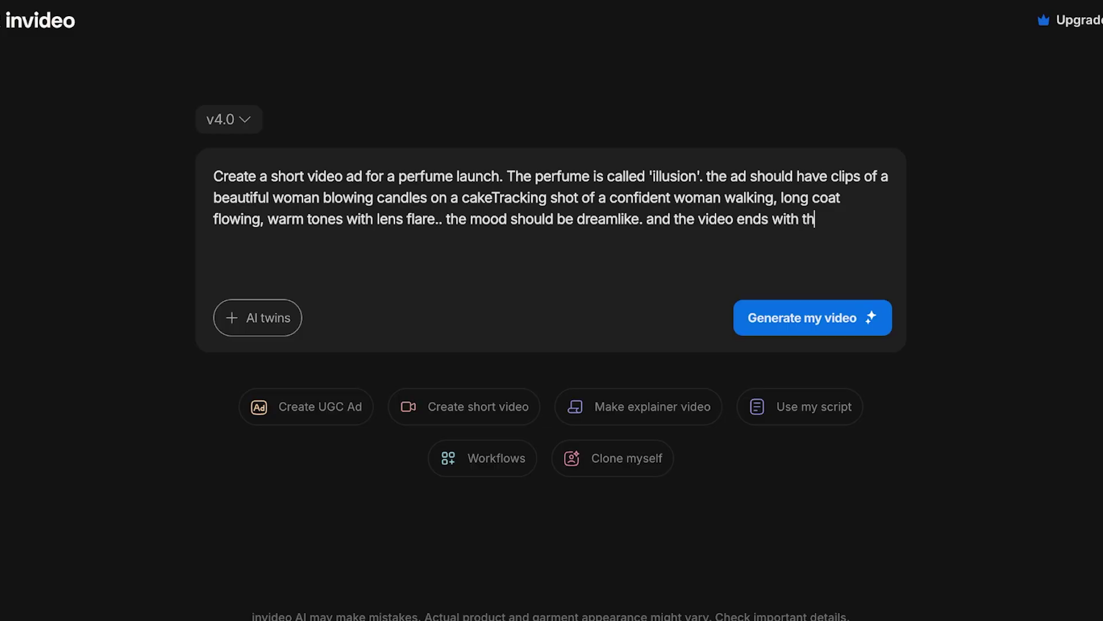
type("e woman spraying a")
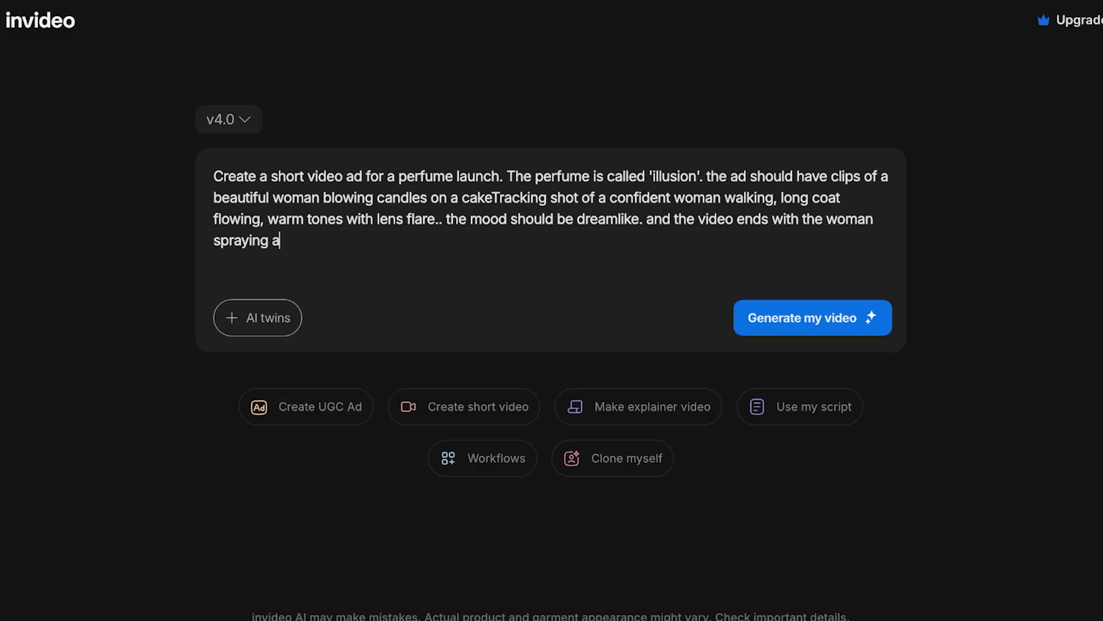
key("BackSpace")
type("the perfume int")
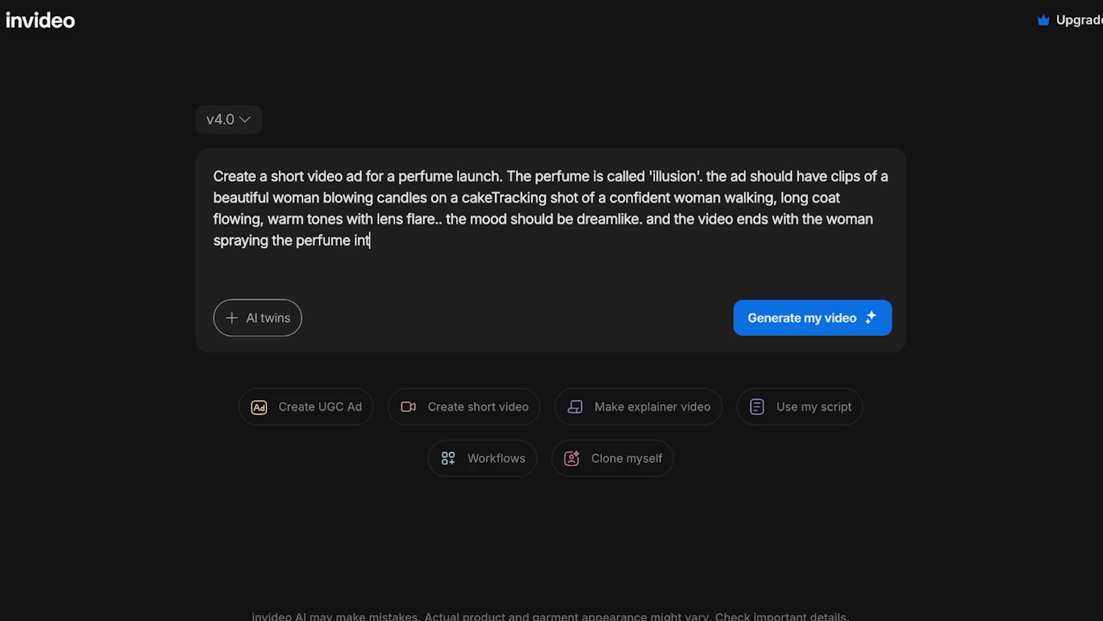
type("o the camera")
key("Return")
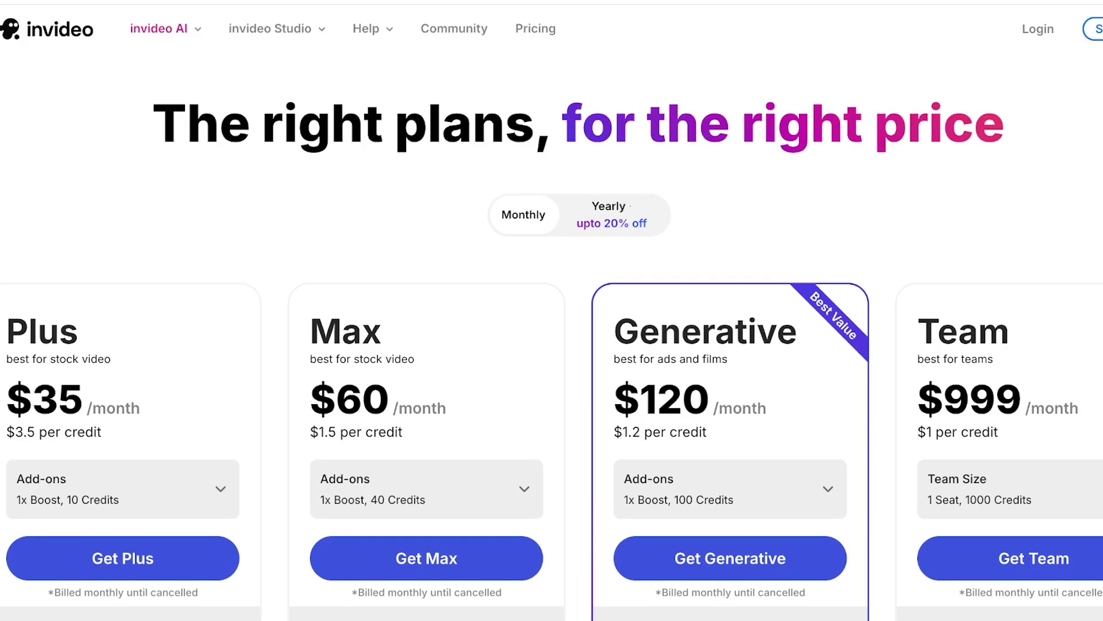
Look through the invideo pricing plans, checking monthly and yearly billing, included credits and the Free and Enterprise offers.
scroll(552, 336, "down", 1)
left_click(611, 180)
left_click(523, 179)
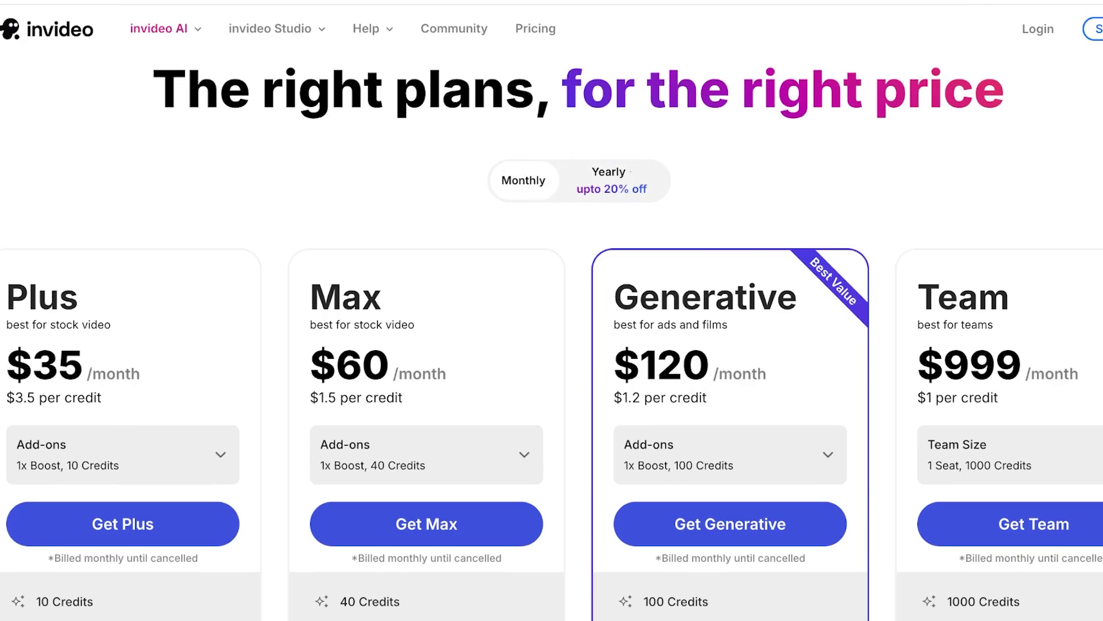
scroll(552, 337, "down", 8)
scroll(552, 310, "down", 1)
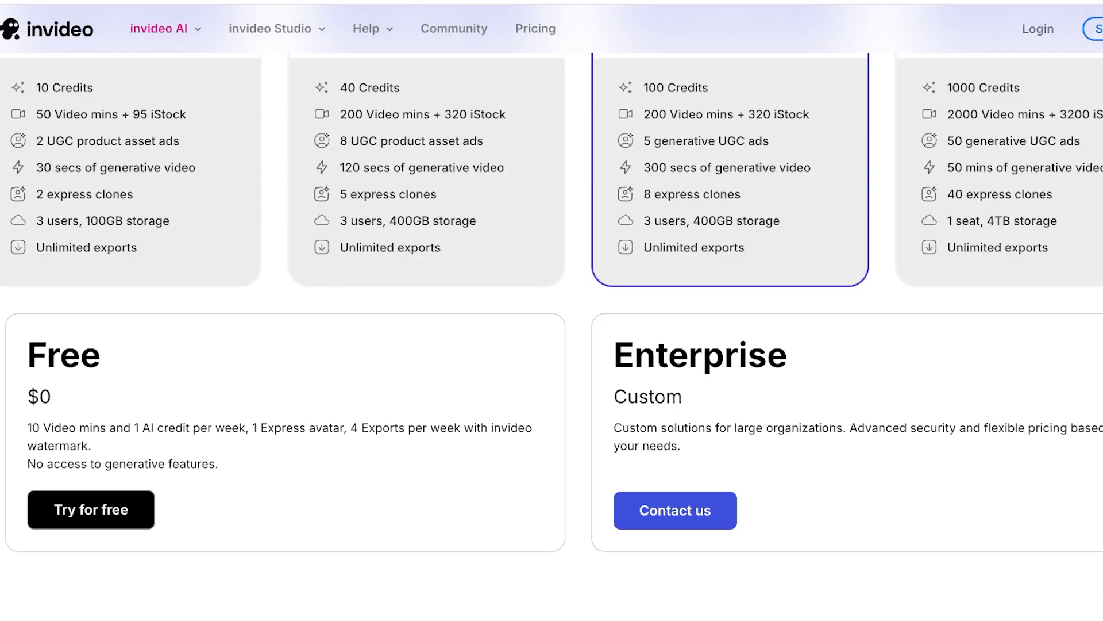
scroll(552, 337, "up", 5)
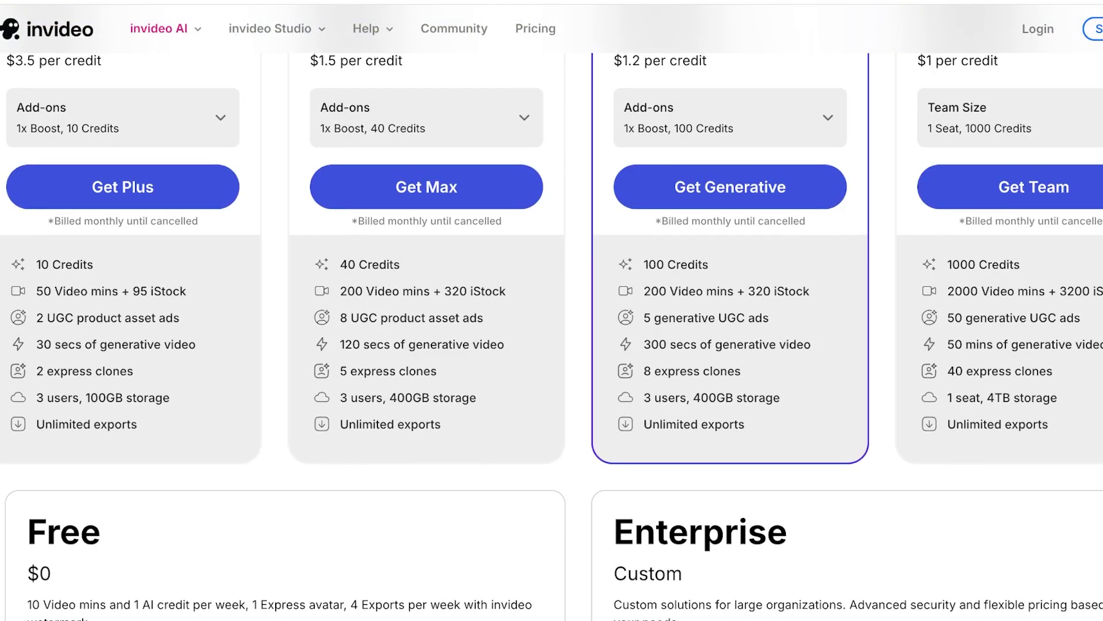
scroll(552, 336, "up", 1)
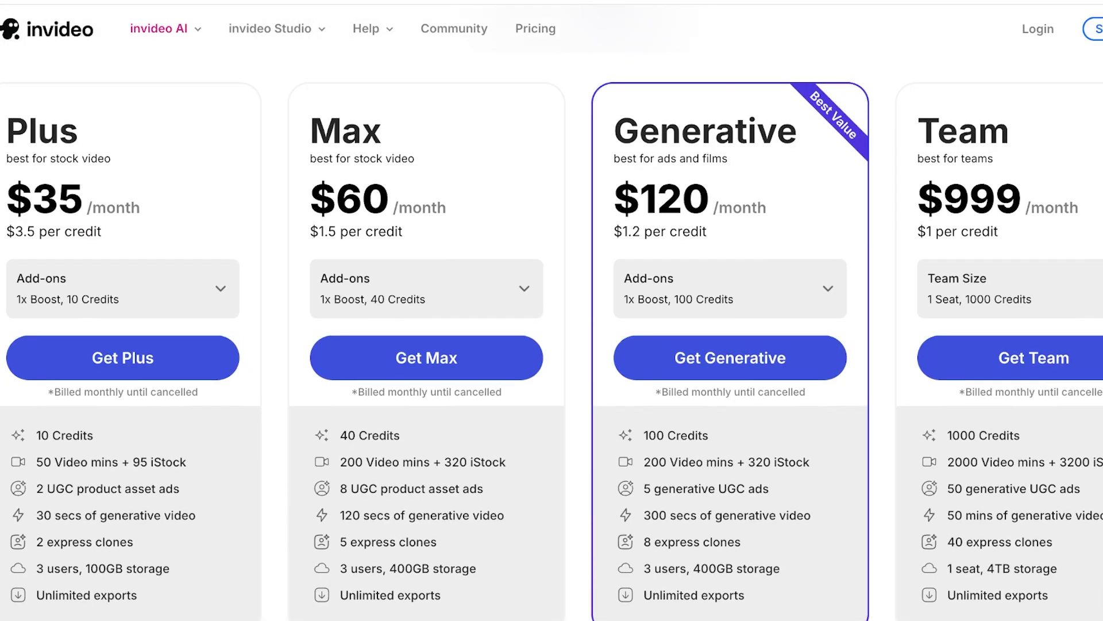
scroll(552, 336, "up", 4)
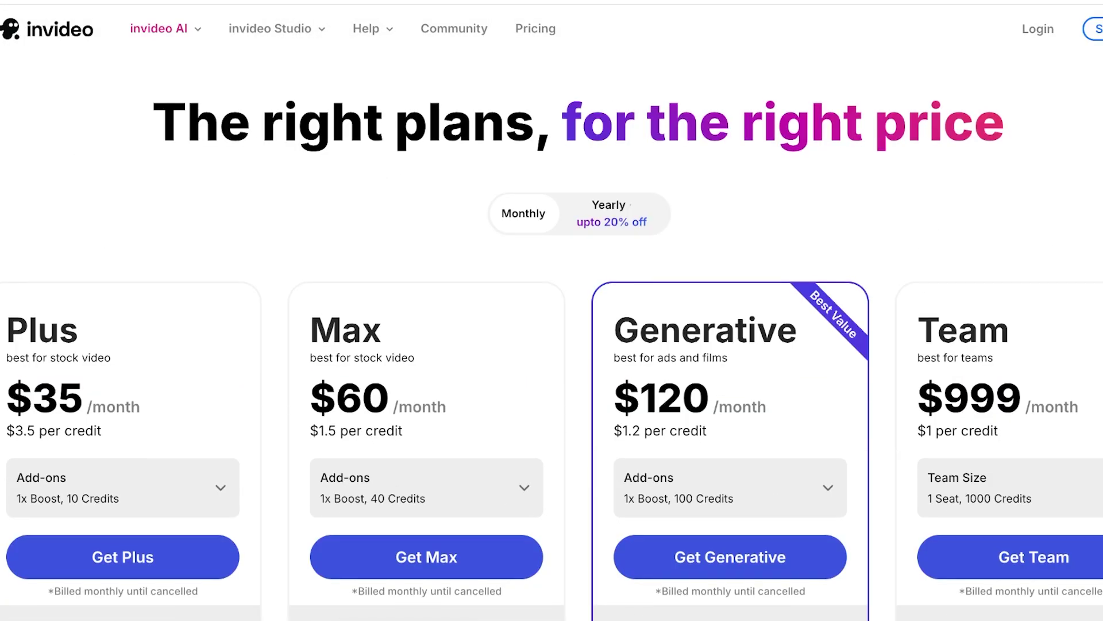
scroll(552, 336, "down", 4)
scroll(552, 336, "down", 1)
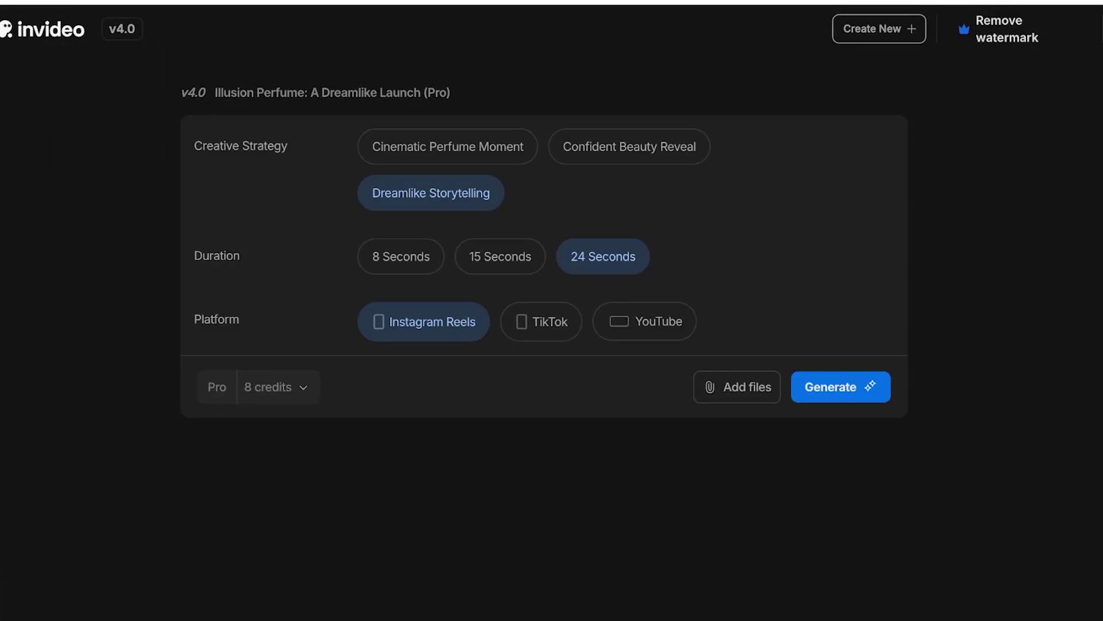
Set the perfume ad's duration to 8 seconds and its platform to YouTube.
left_click(401, 256)
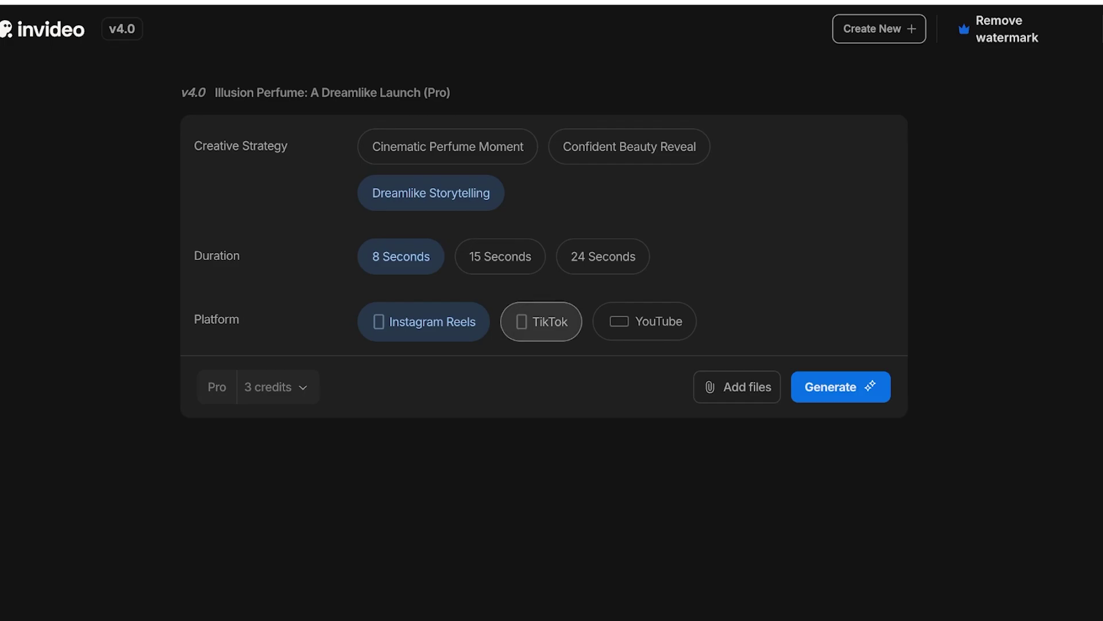
left_click(540, 321)
left_click(644, 322)
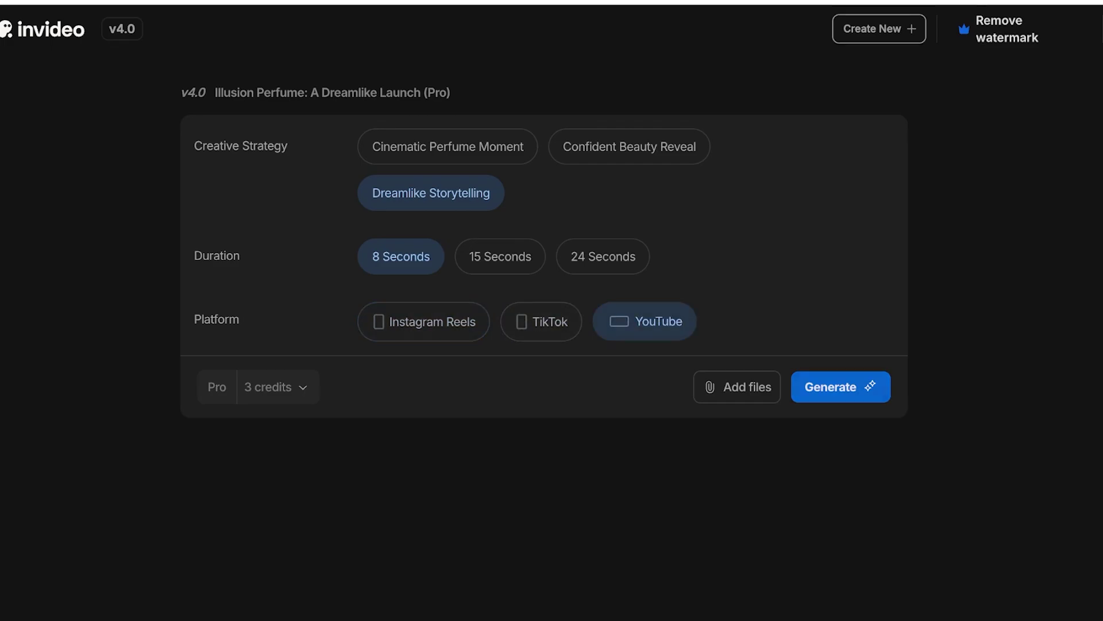
Change the generation mode to Basic (Free) and generate the perfume video.
left_click(276, 387)
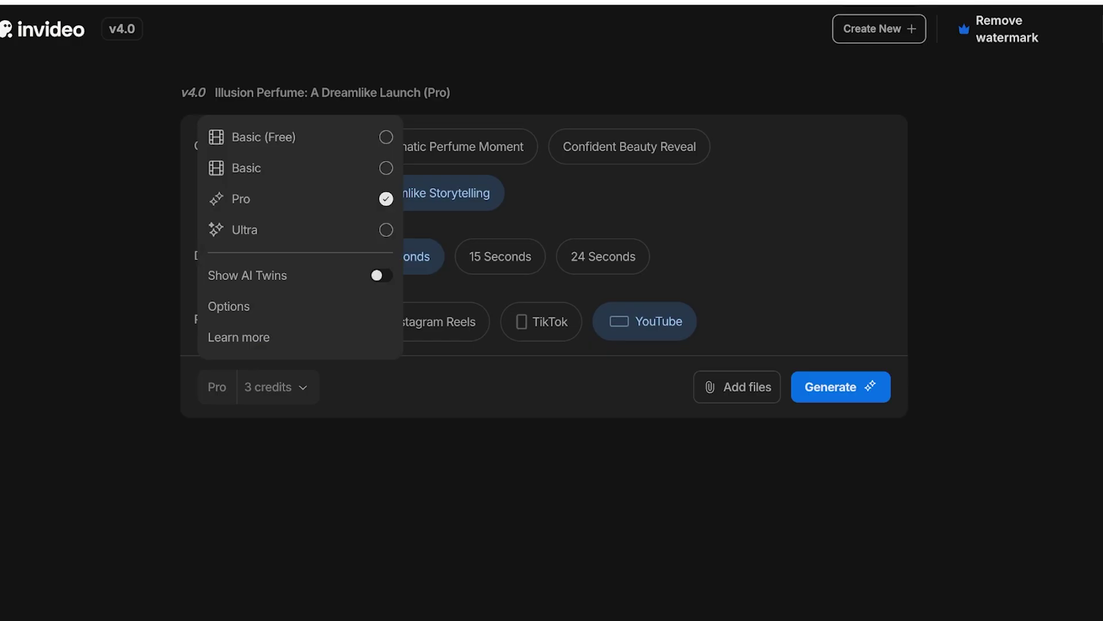
left_click(263, 137)
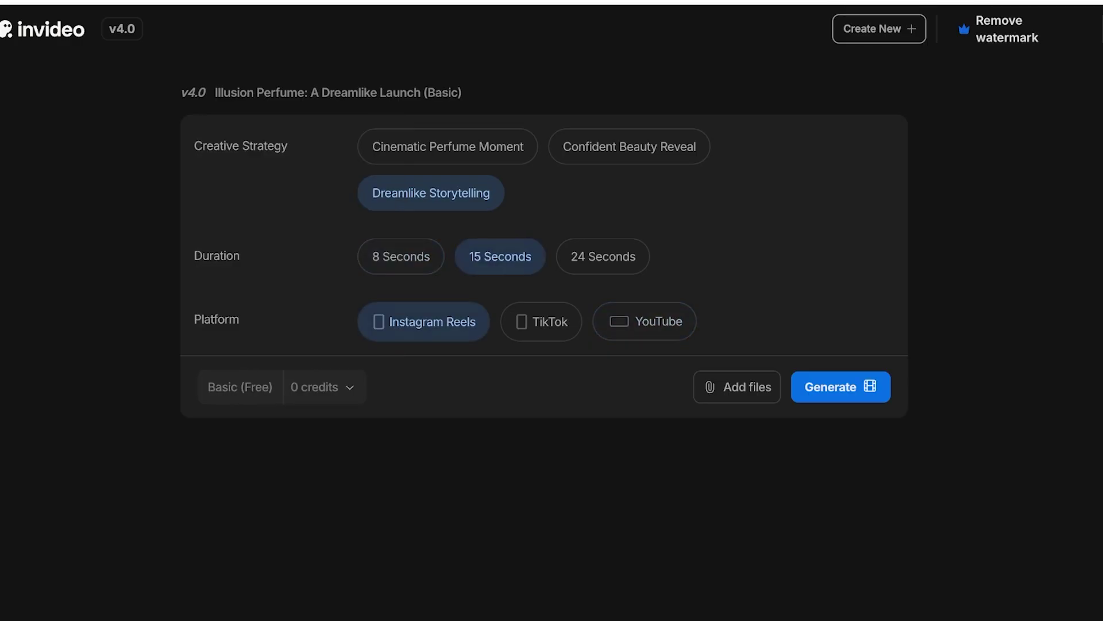
left_click(281, 386)
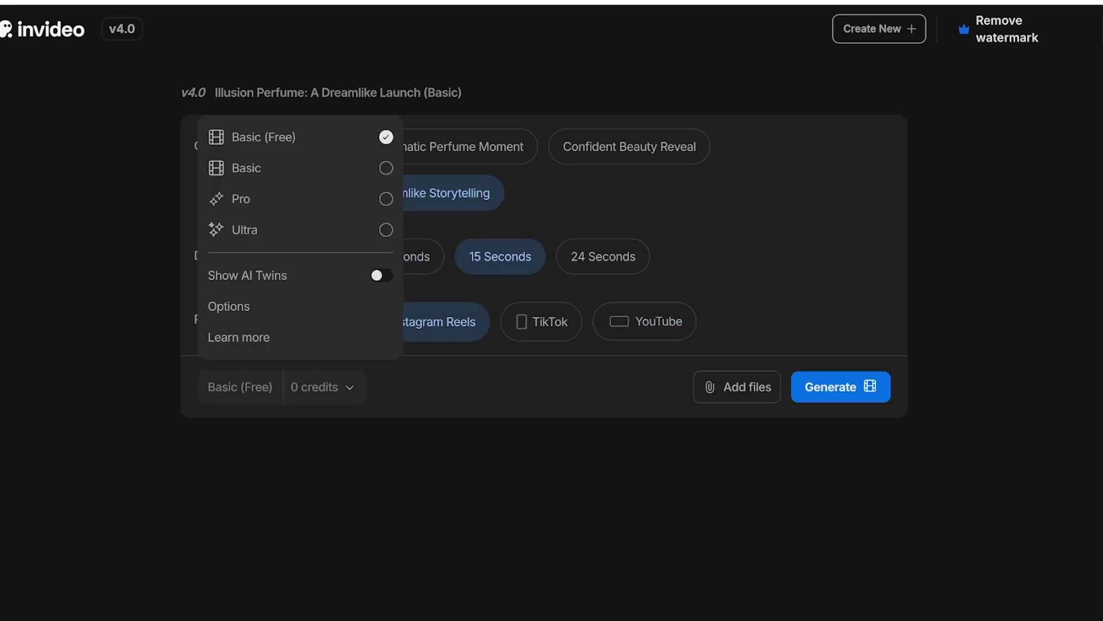
left_click(840, 387)
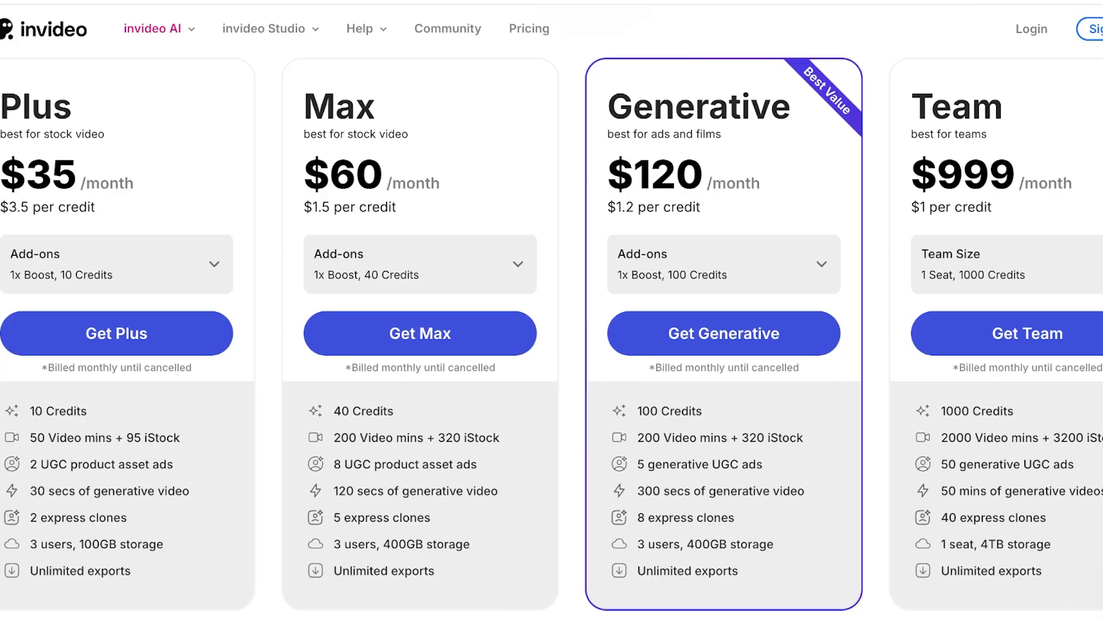
Compare the monthly and yearly prices of the Plus, Max, Generative and Team plans on the invideo pricing page.
scroll(551, 339, "up", 4)
scroll(552, 339, "down", 3)
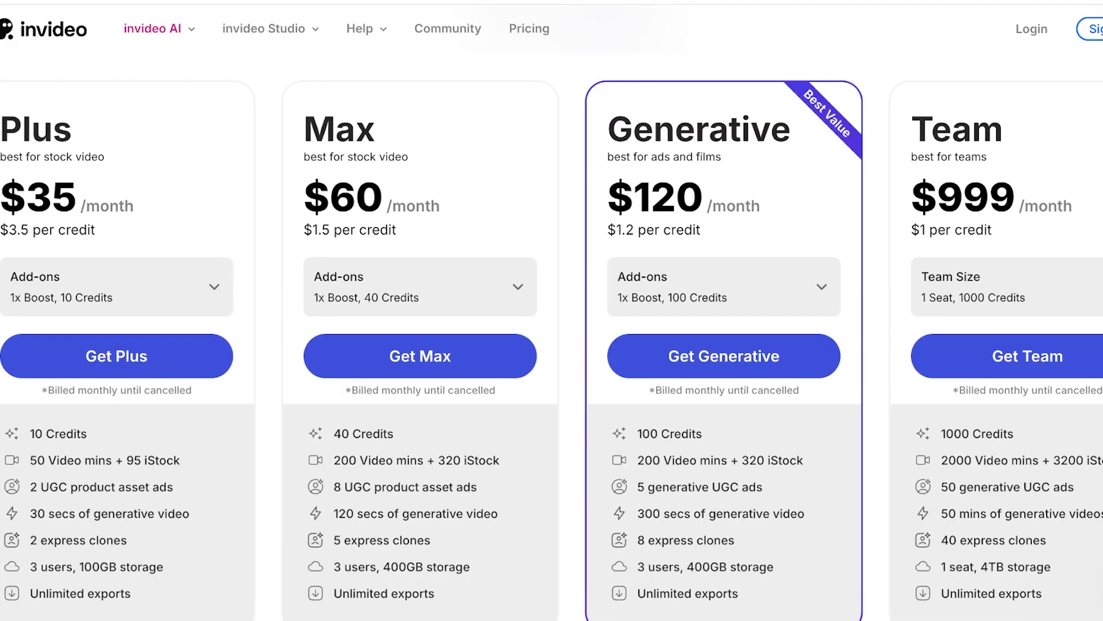
scroll(552, 339, "up", 2)
left_click(606, 128)
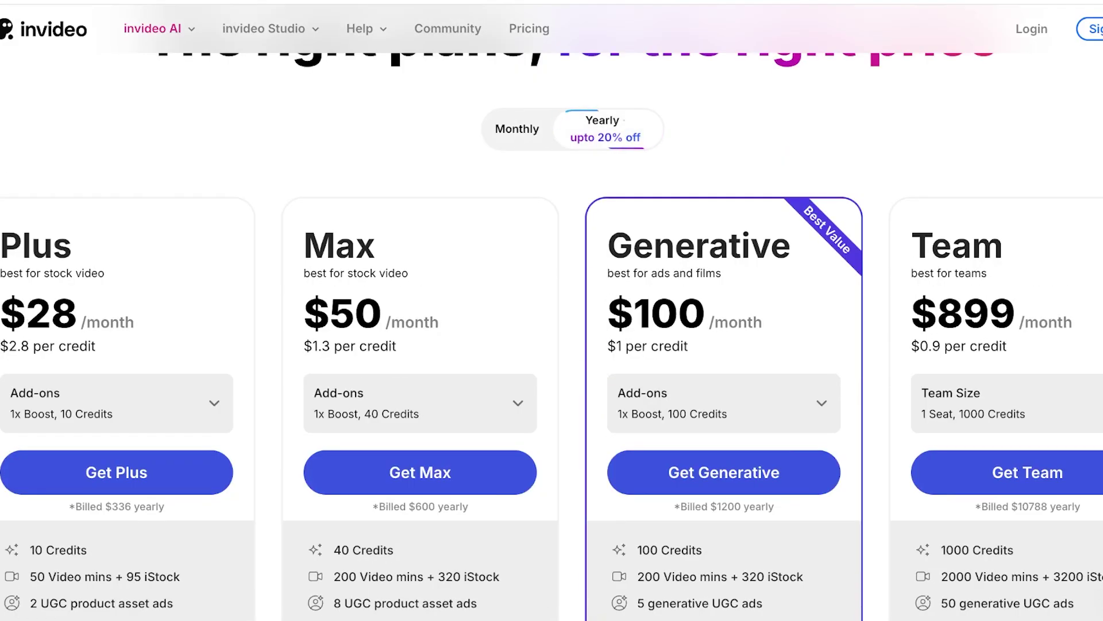
left_click(516, 129)
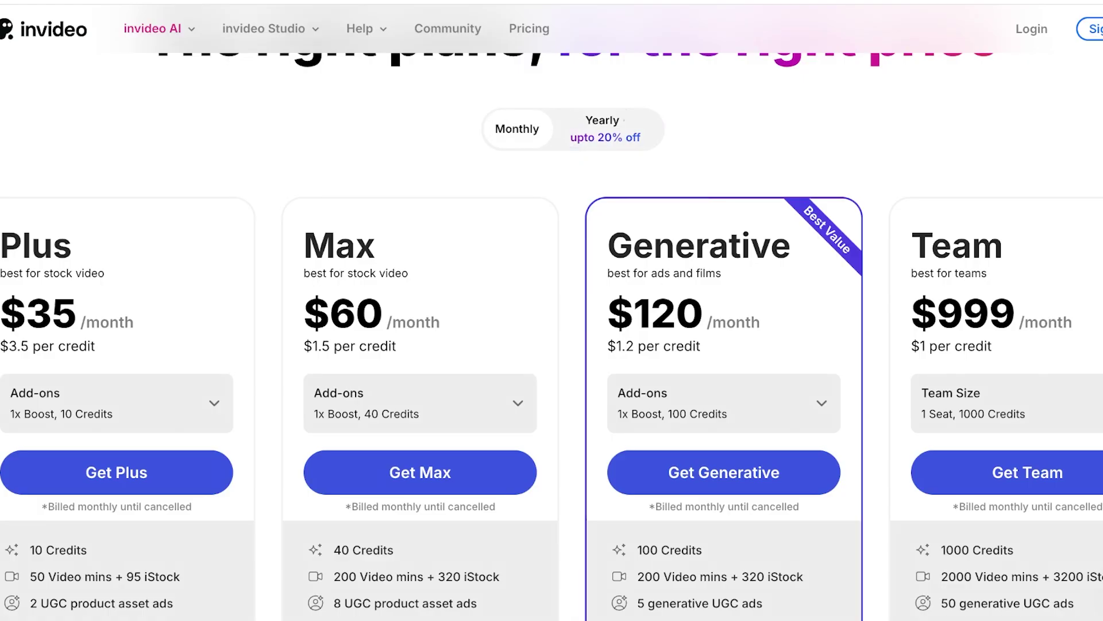
left_click(605, 129)
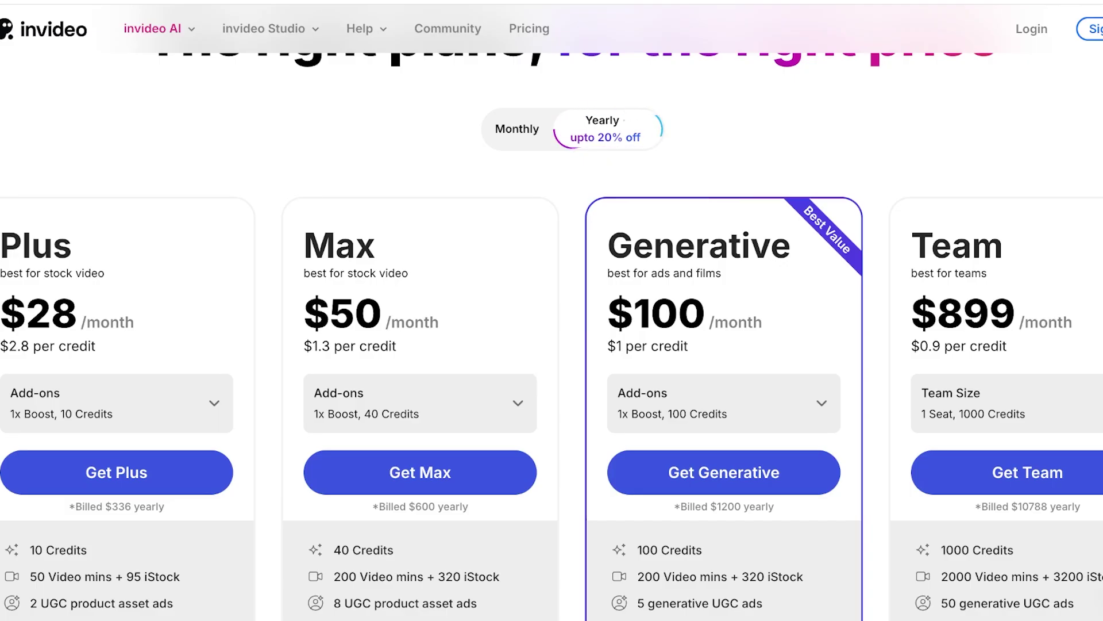
scroll(551, 313, "down", 1)
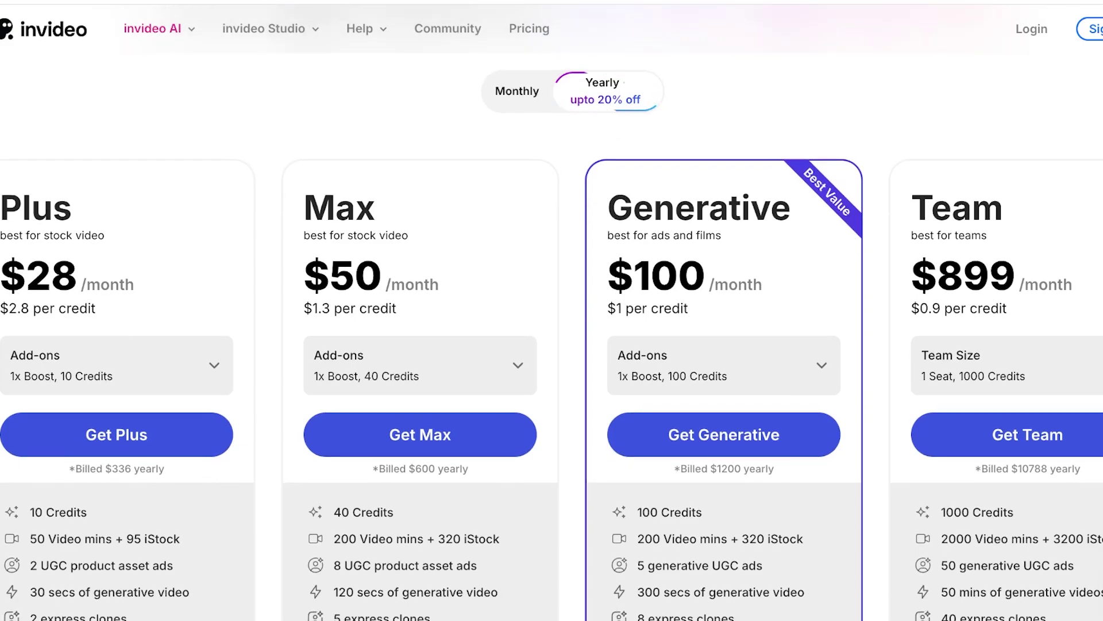
scroll(552, 314, "down", 4)
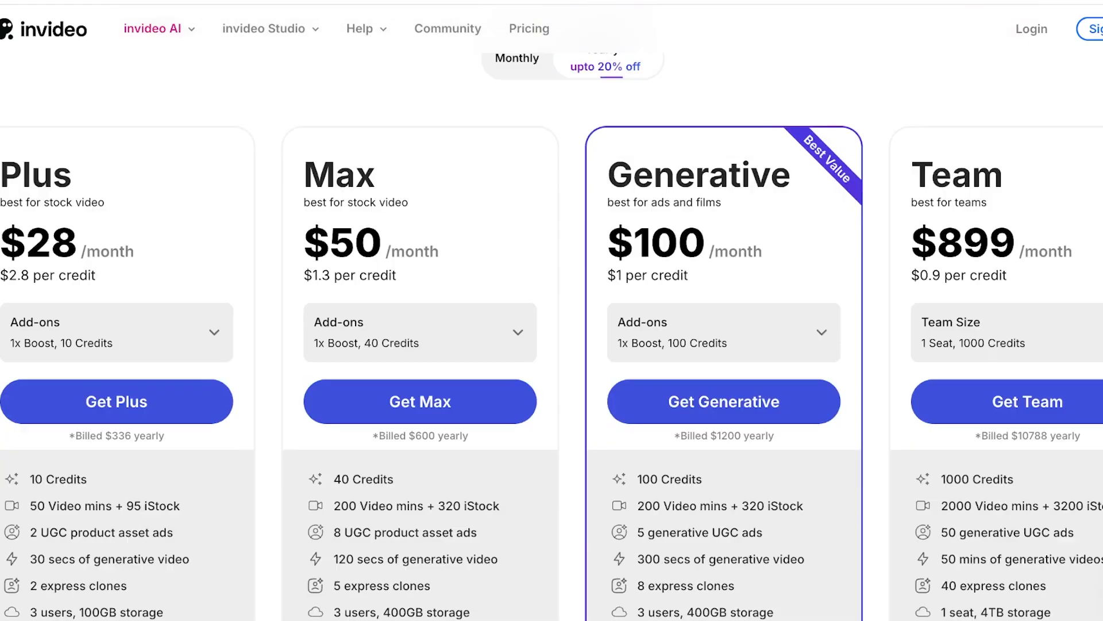
scroll(552, 314, "up", 4)
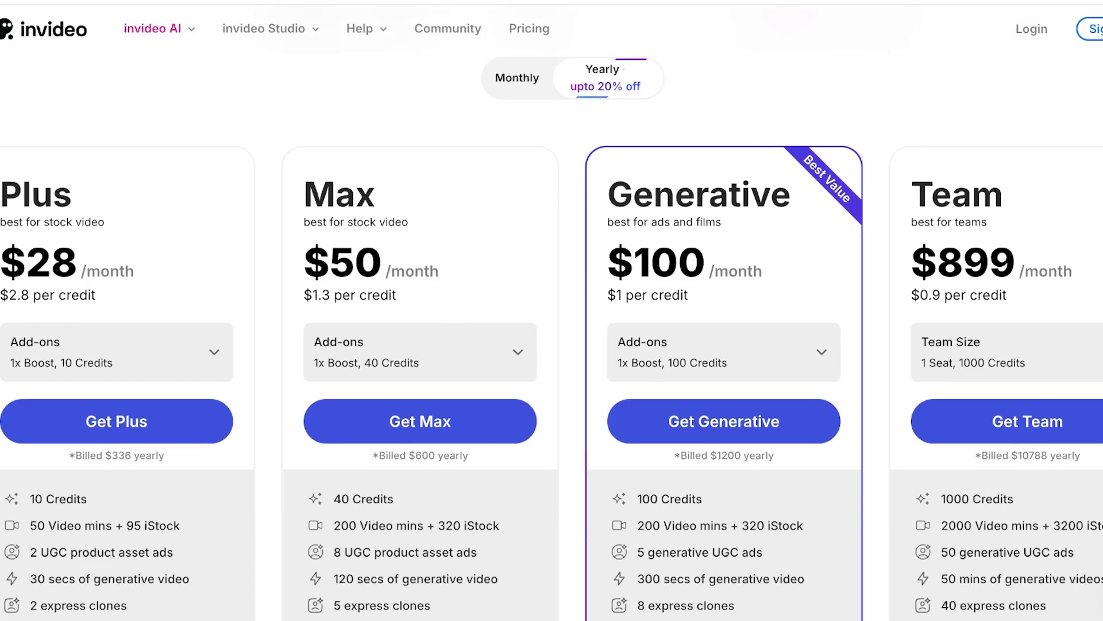
left_click(517, 78)
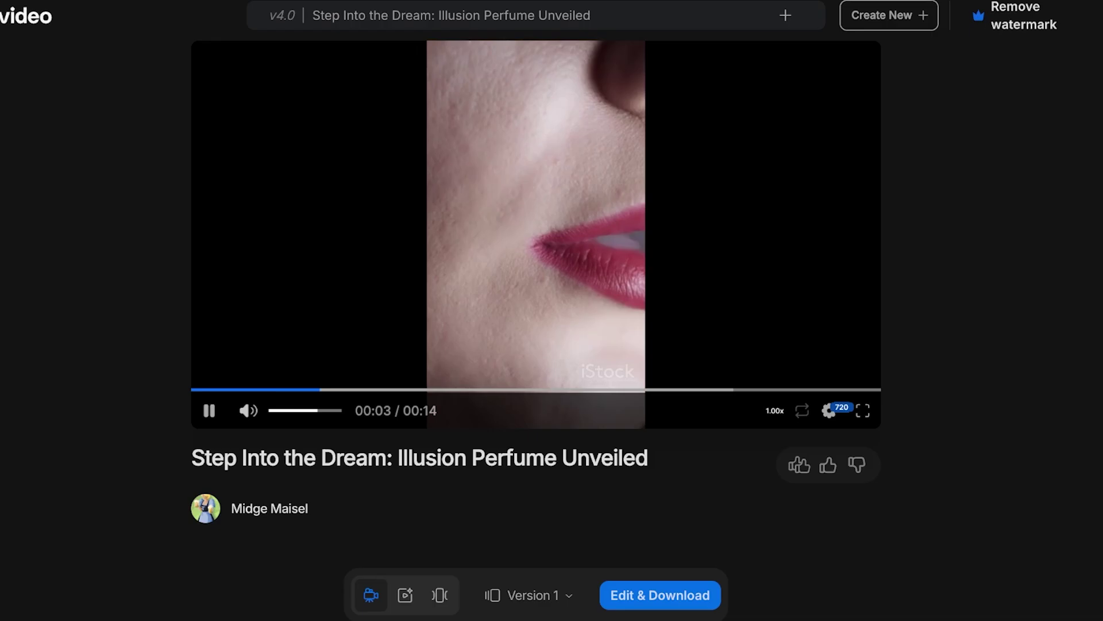
Pause the generated perfume video, raise its volume to maximum, rewind to the beginning and resume playback.
left_click(205, 402)
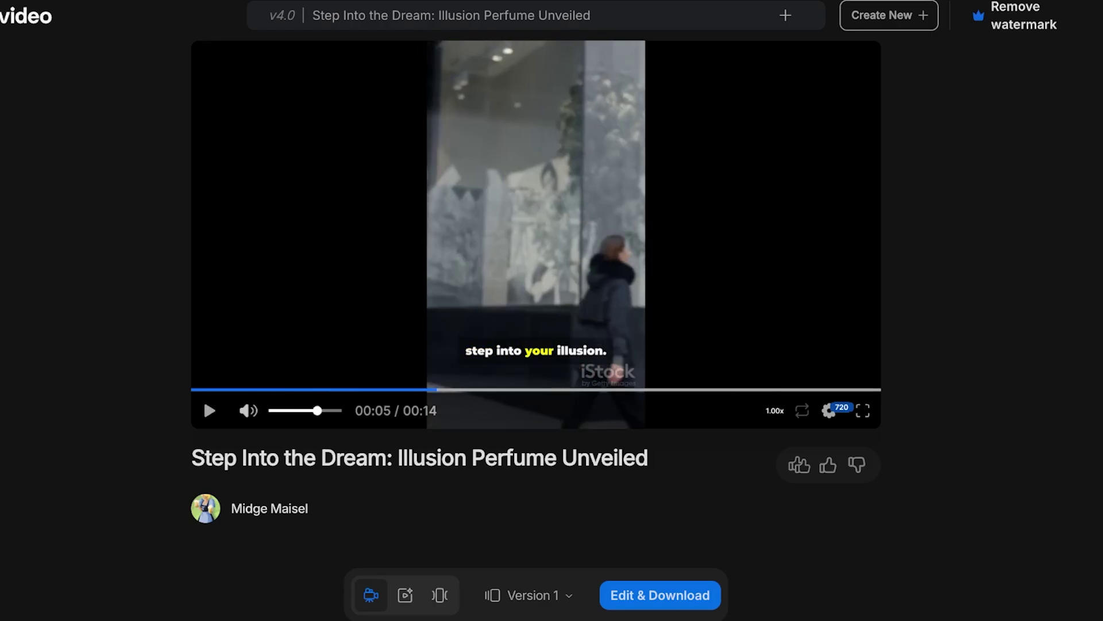
key("Up")
key("Up")
key("Up")
key("Up")
key("Left")
key("Left")
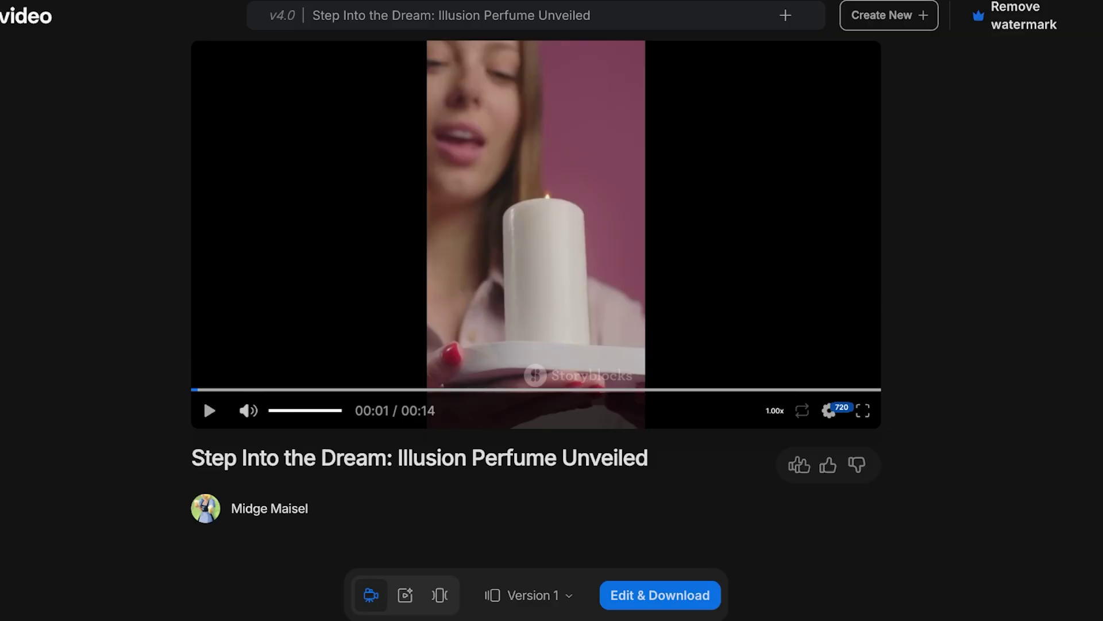
key("space")
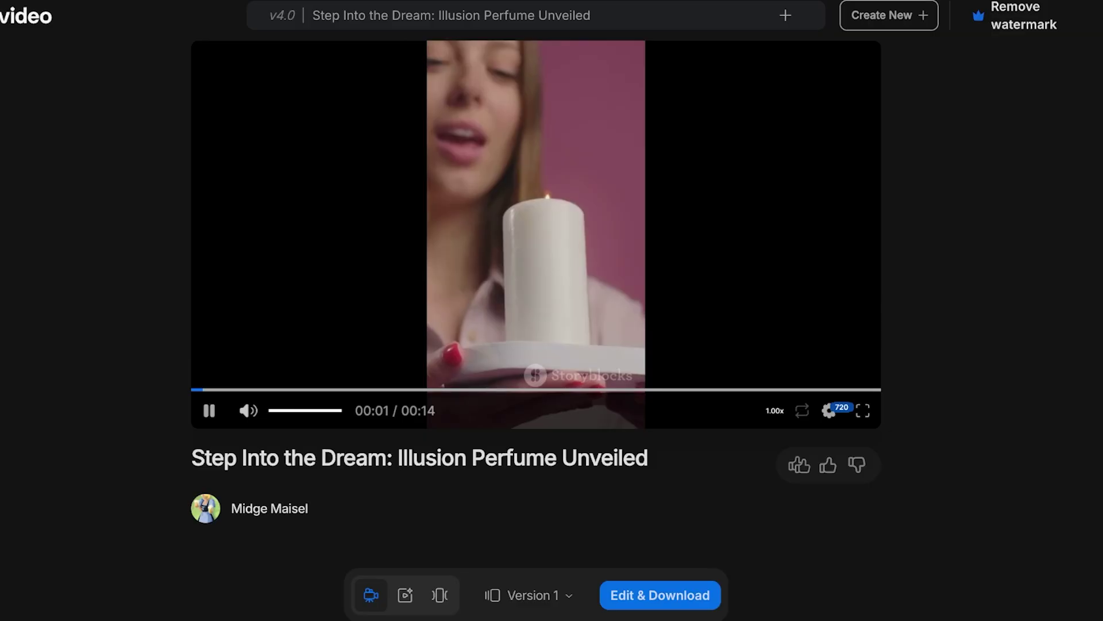